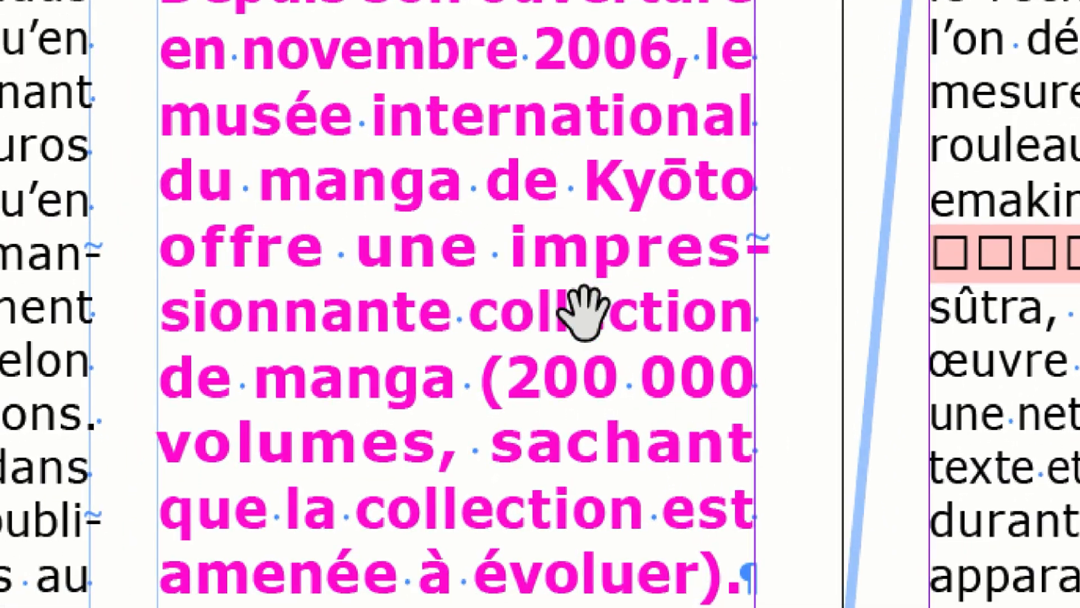
Open the A-Gabarit master spread for editing, with both of its pages in view and the page list closed
key("h")
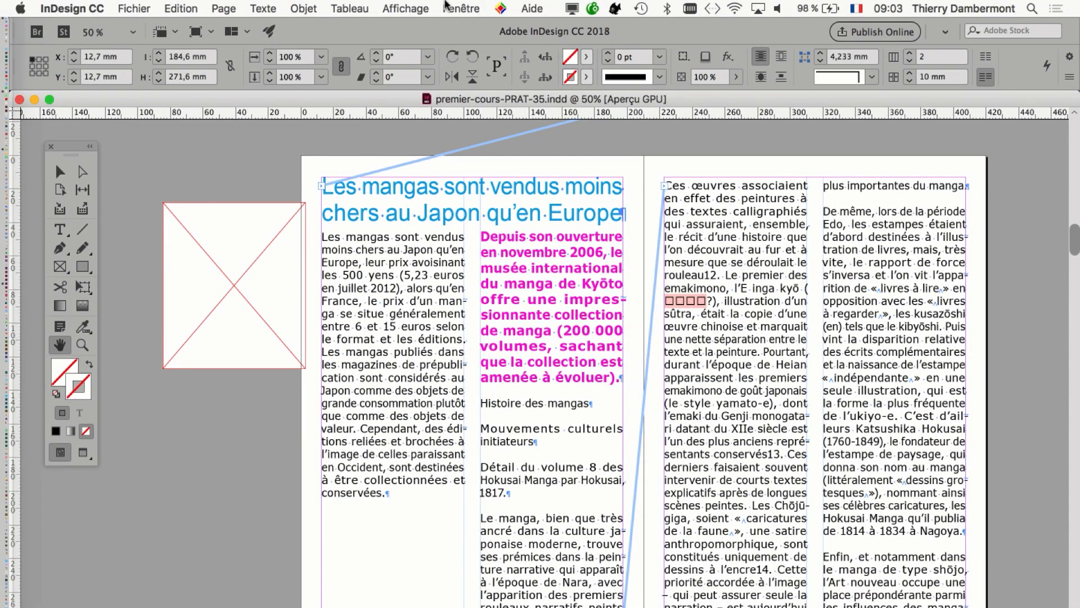
left_click(461, 9)
left_click(550, 314)
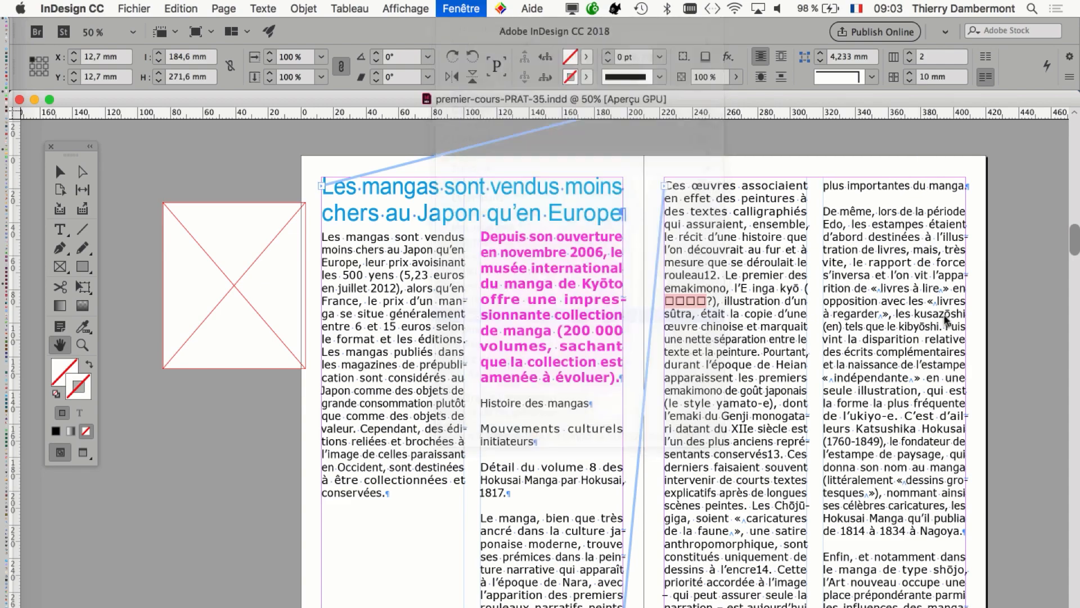
left_click_drag(864, 193, 743, 138)
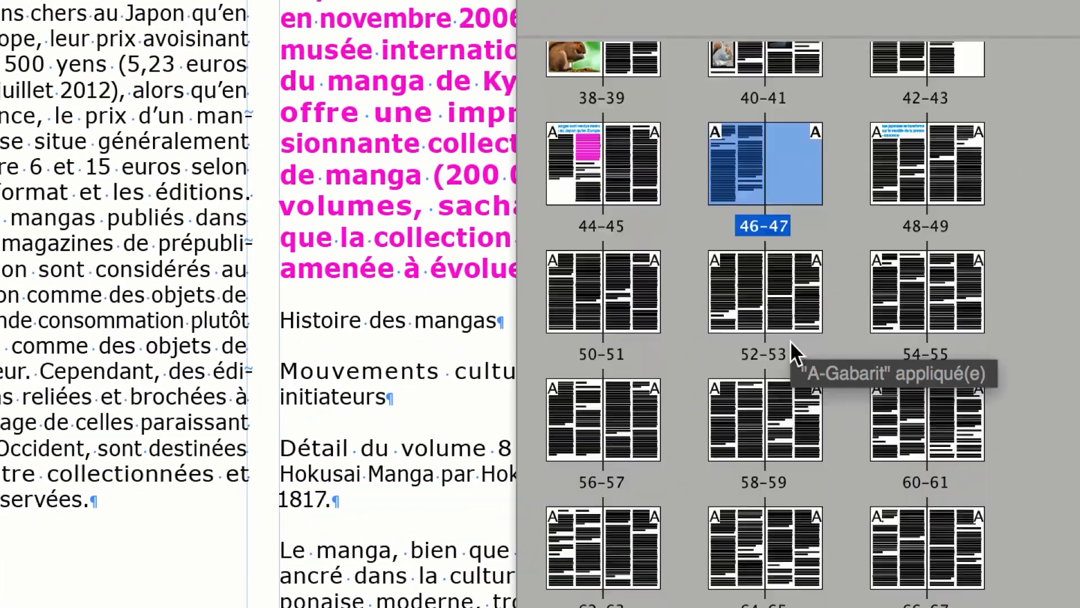
scroll(785, 360, "up", 2)
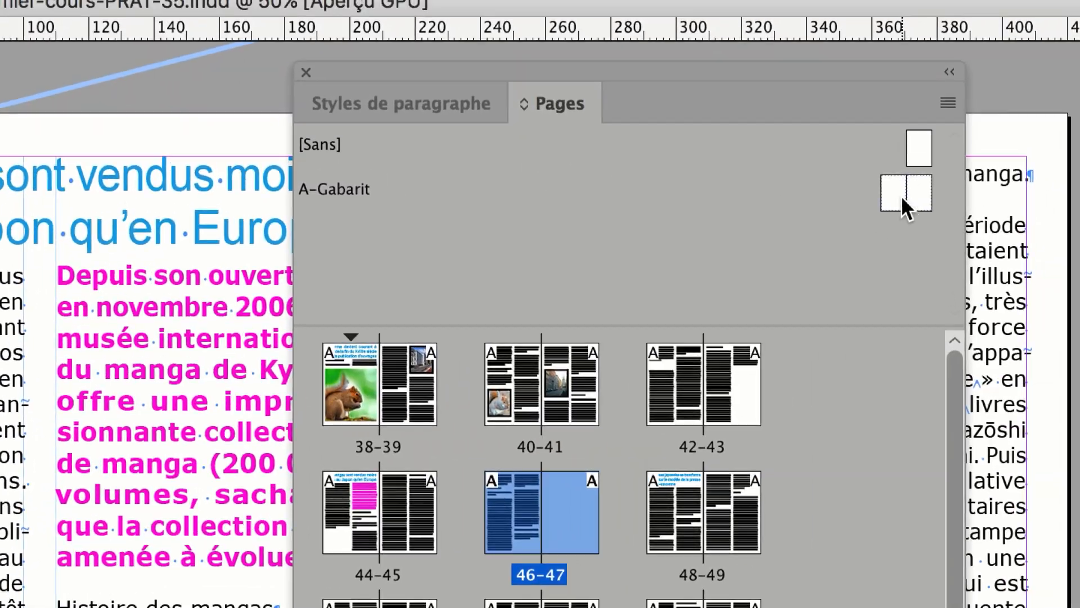
double_click(932, 189)
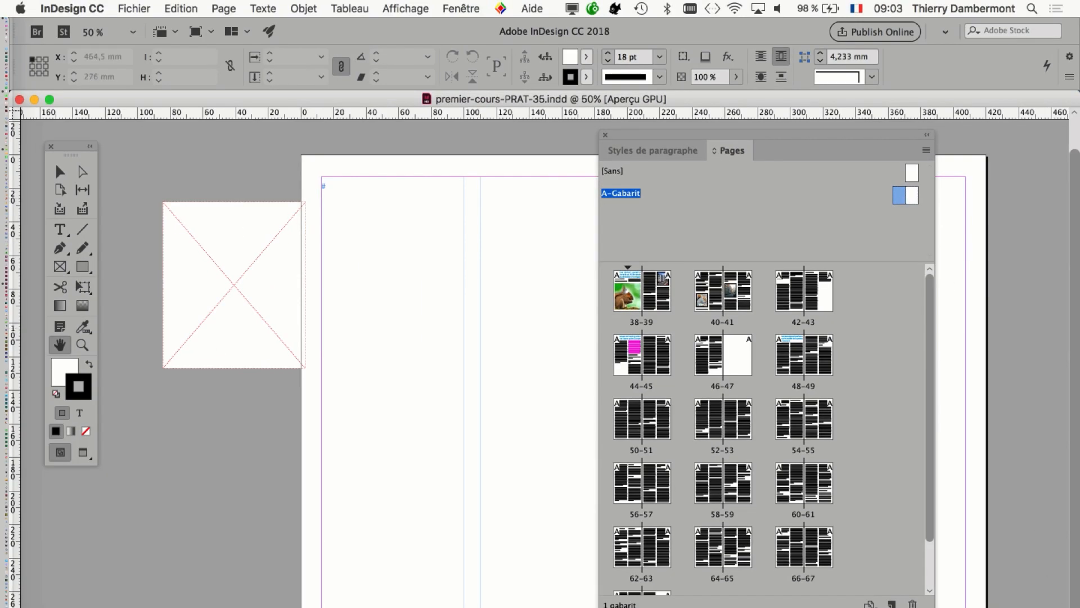
left_click_drag(1076, 579, 1079, 550)
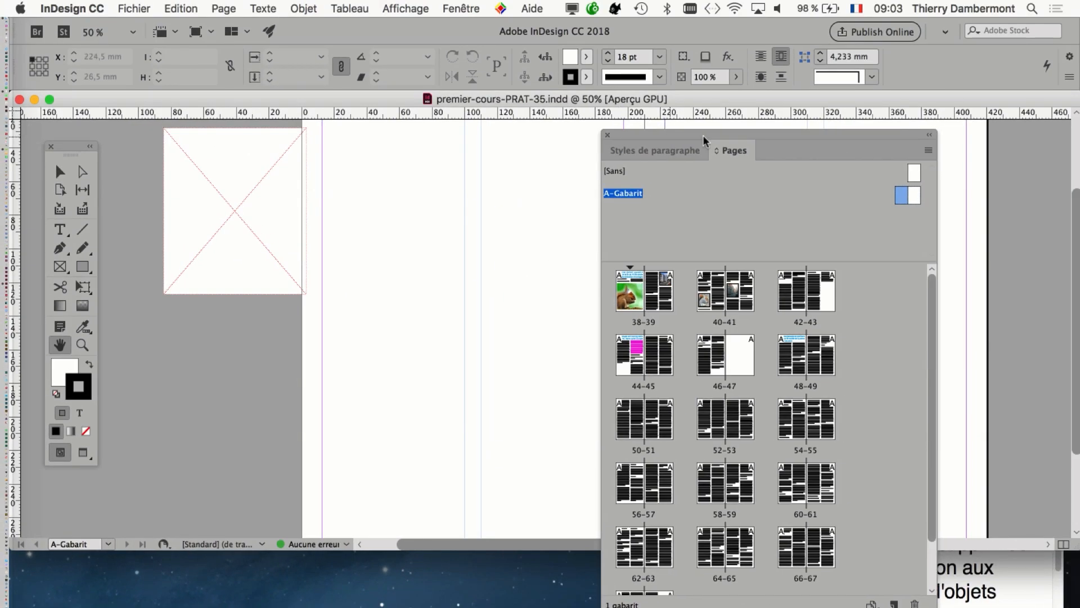
left_click_drag(705, 141, 939, 215)
key("super+minus")
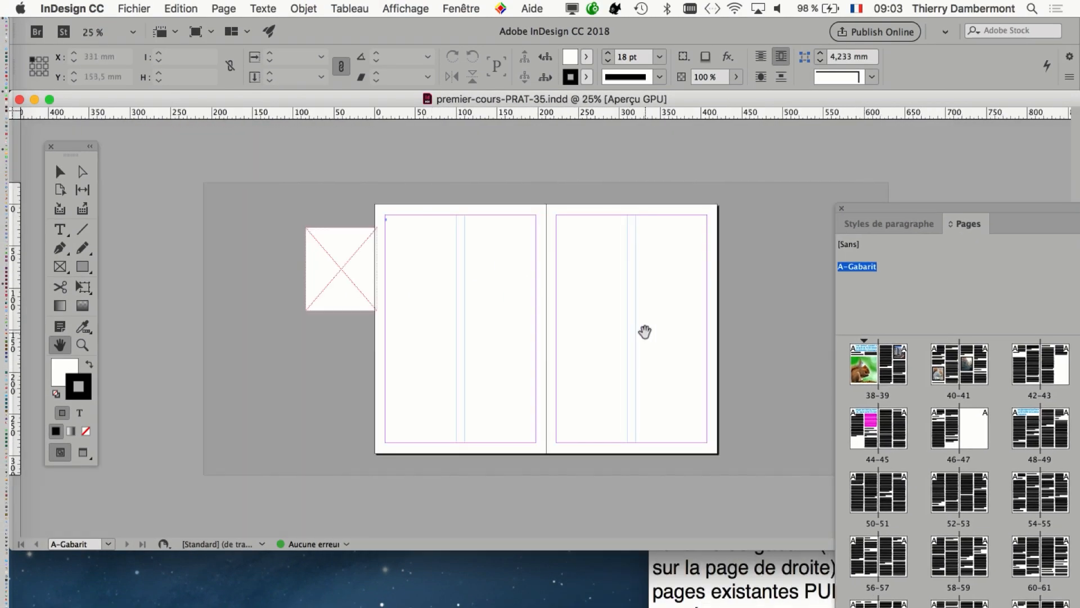
left_click(841, 208)
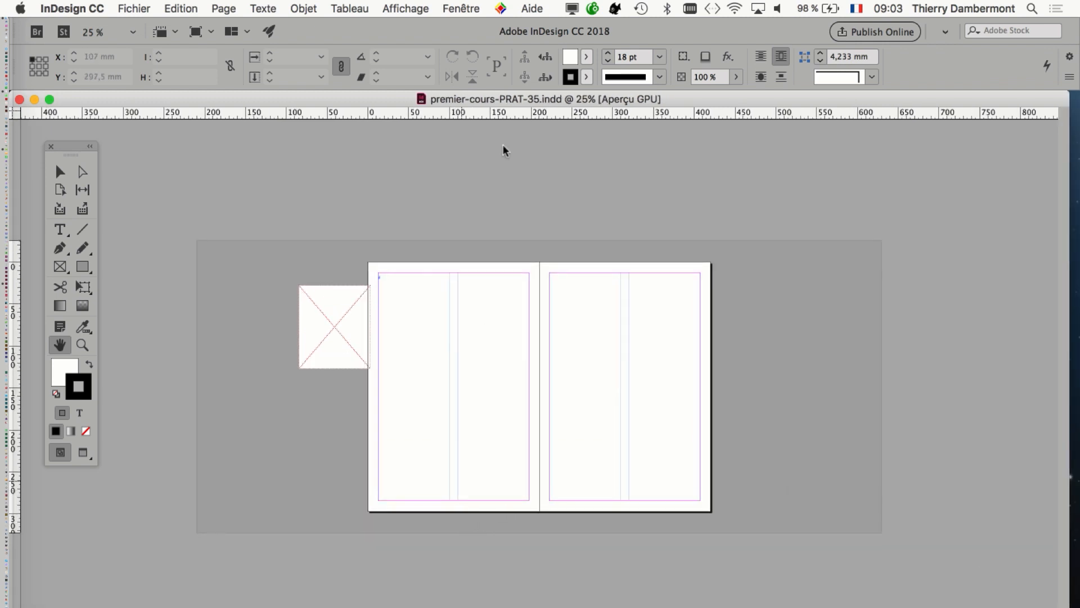
Add a new layer to the document and move it to the top of the stack, above images flottantes
left_click(471, 8)
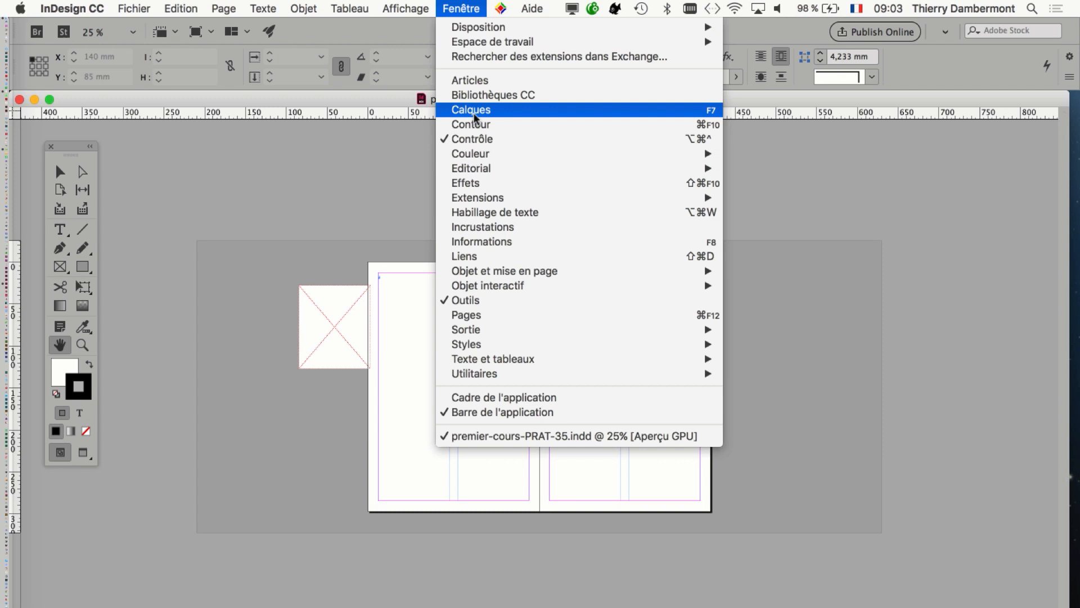
left_click(493, 112)
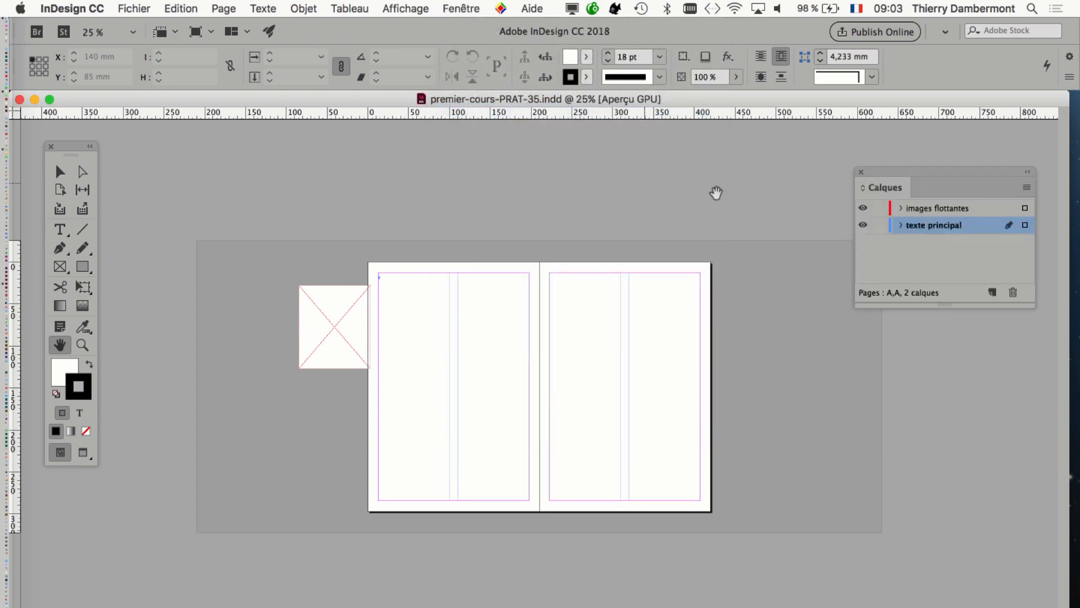
left_click_drag(925, 179, 809, 235)
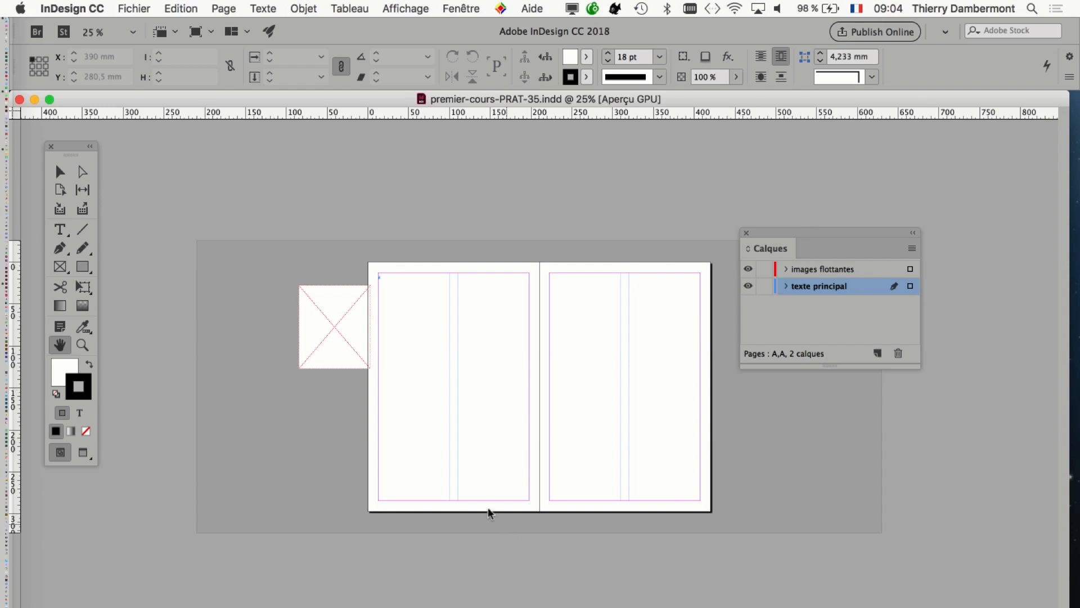
key("super+plus")
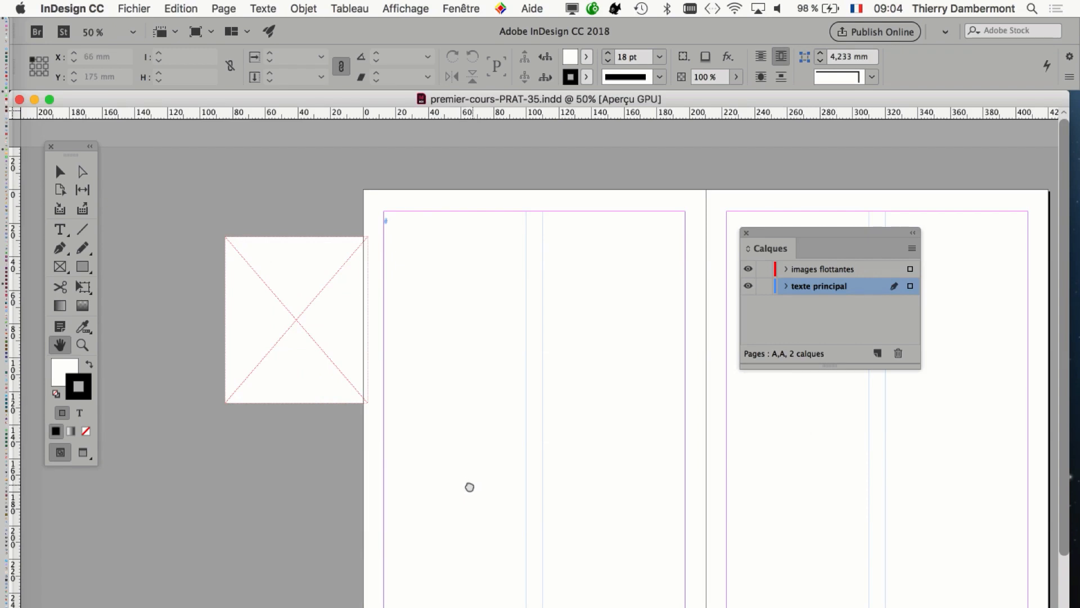
left_click_drag(472, 486, 326, 427)
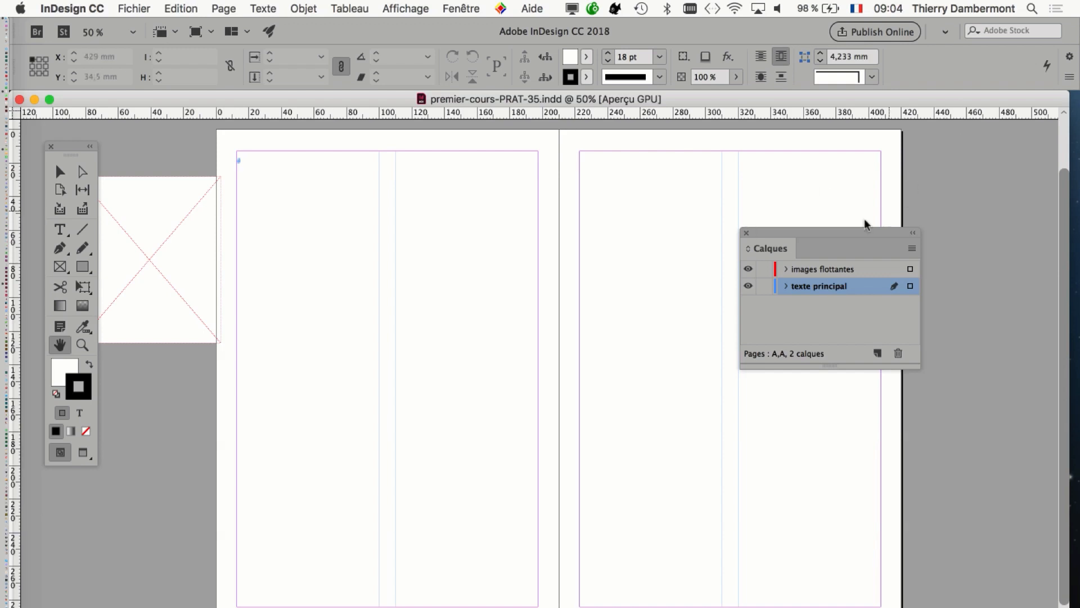
left_click_drag(840, 239, 910, 227)
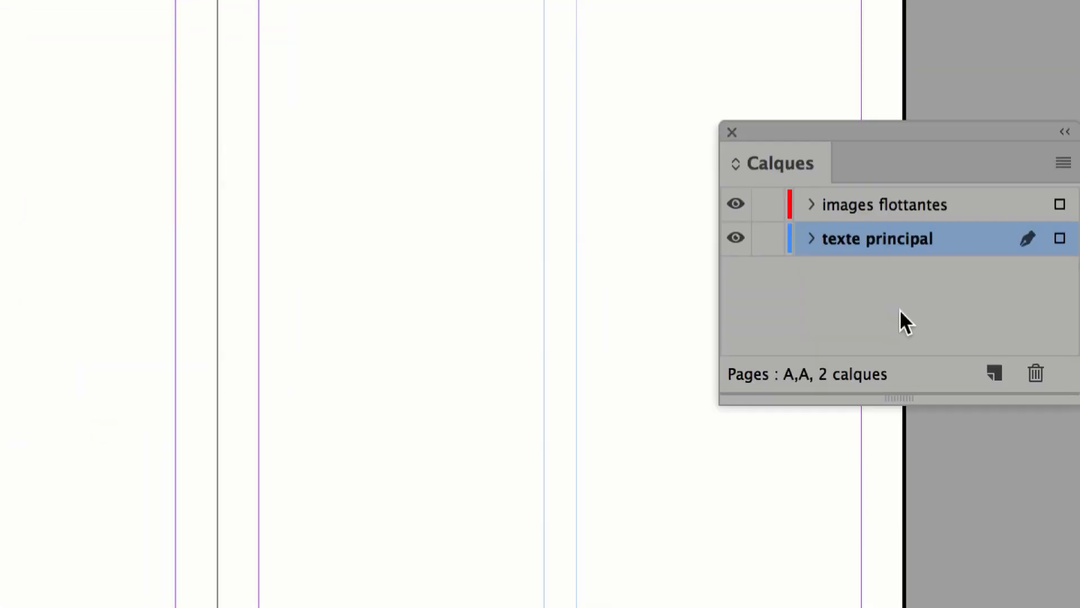
left_click(994, 374)
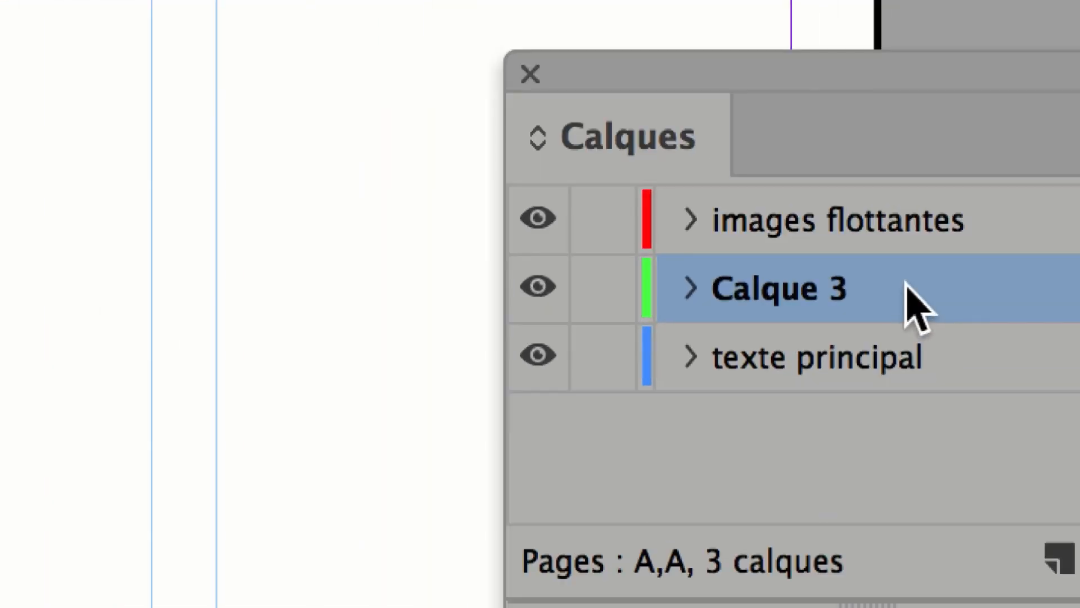
left_click_drag(906, 284, 900, 193)
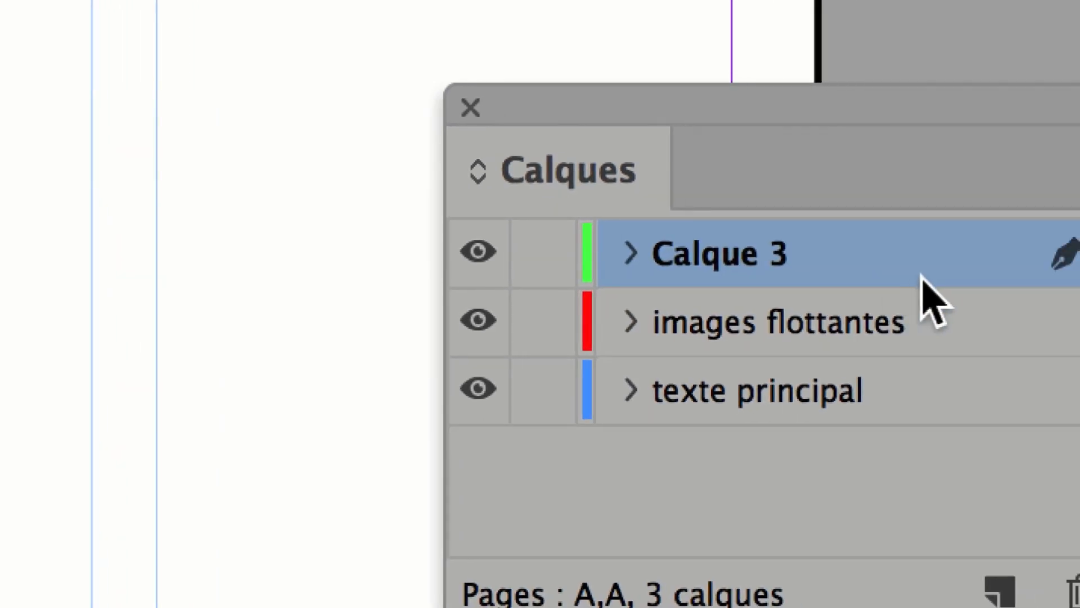
Rename the new topmost layer numérotation
double_click(891, 275)
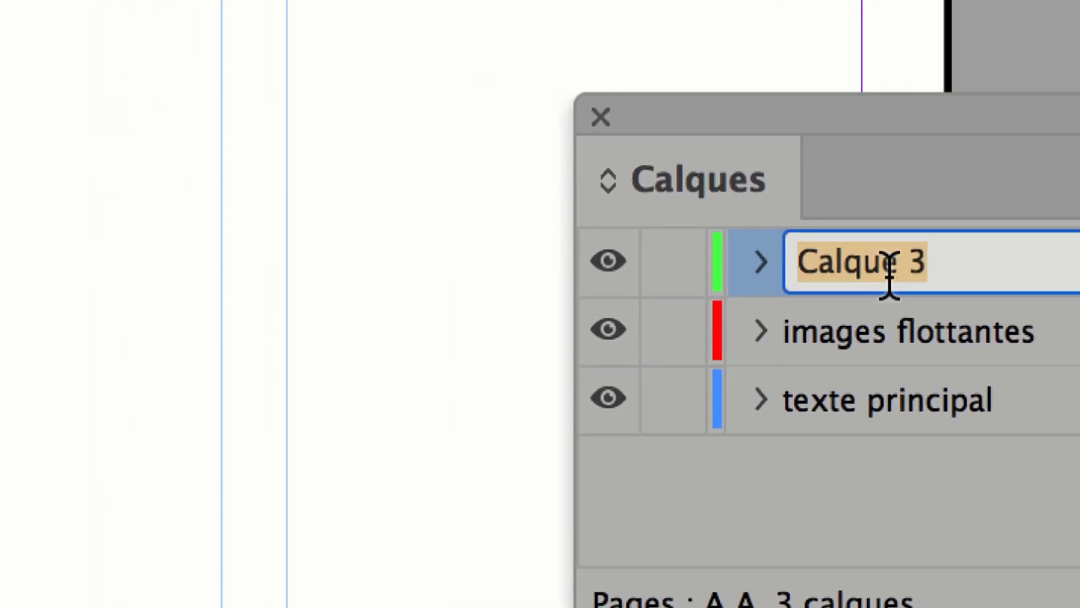
type("nu")
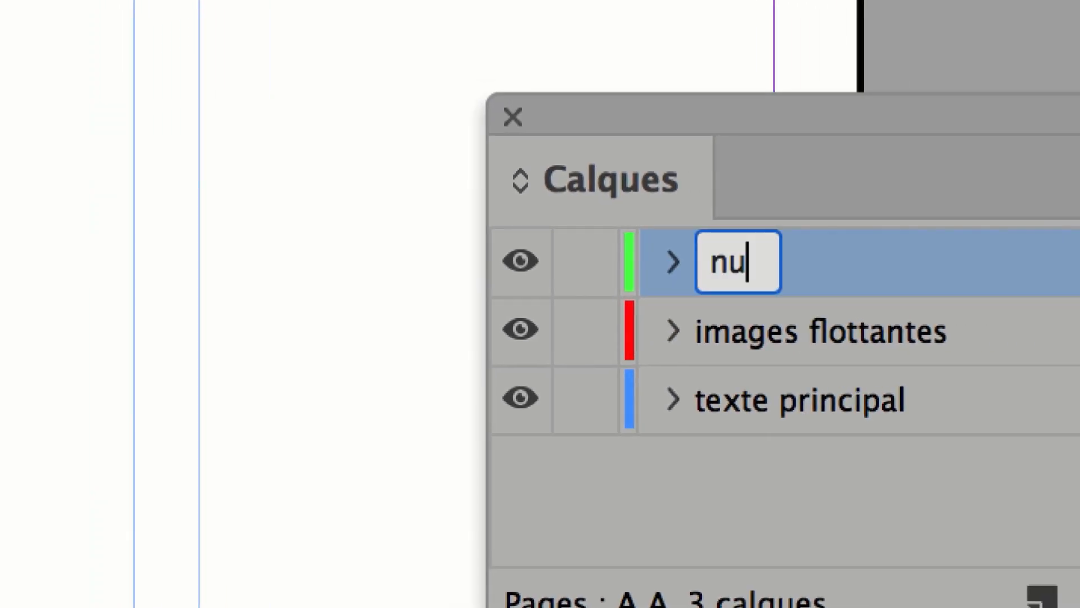
type("mérotato")
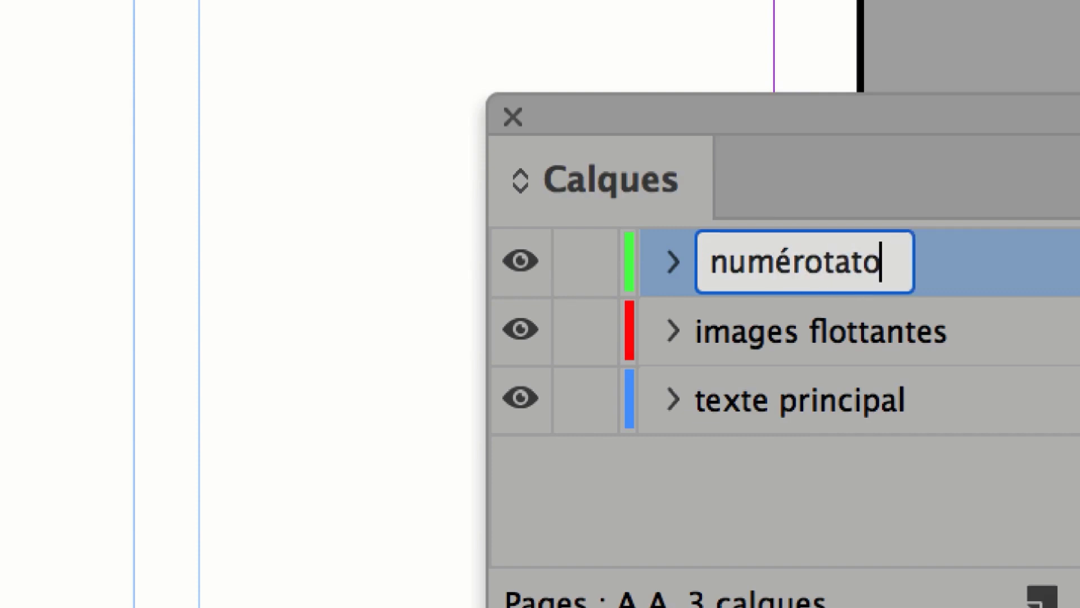
key("BackSpace")
type("ion")
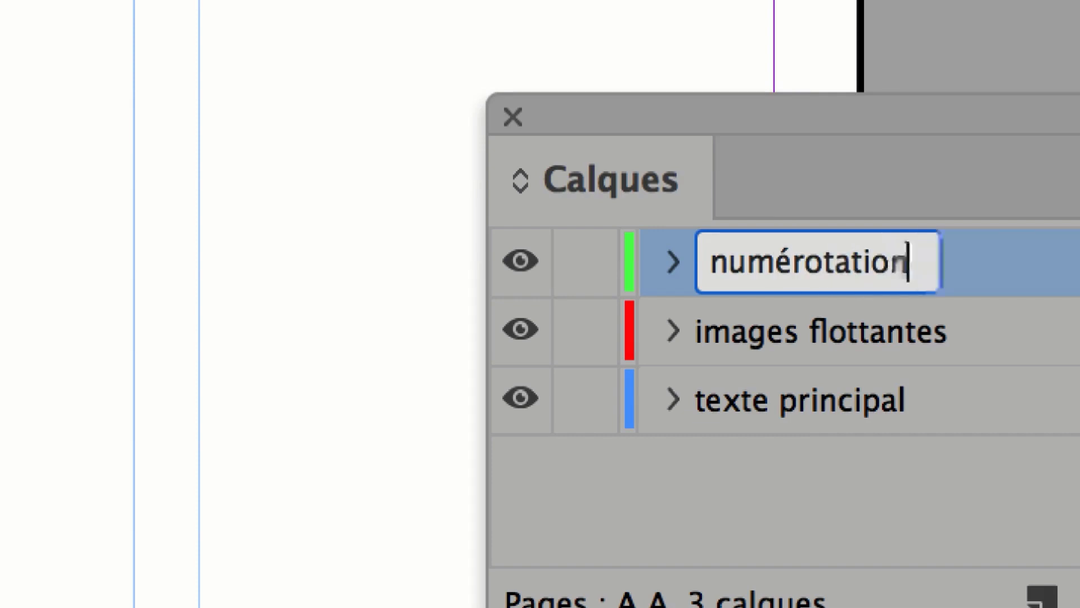
key("Return")
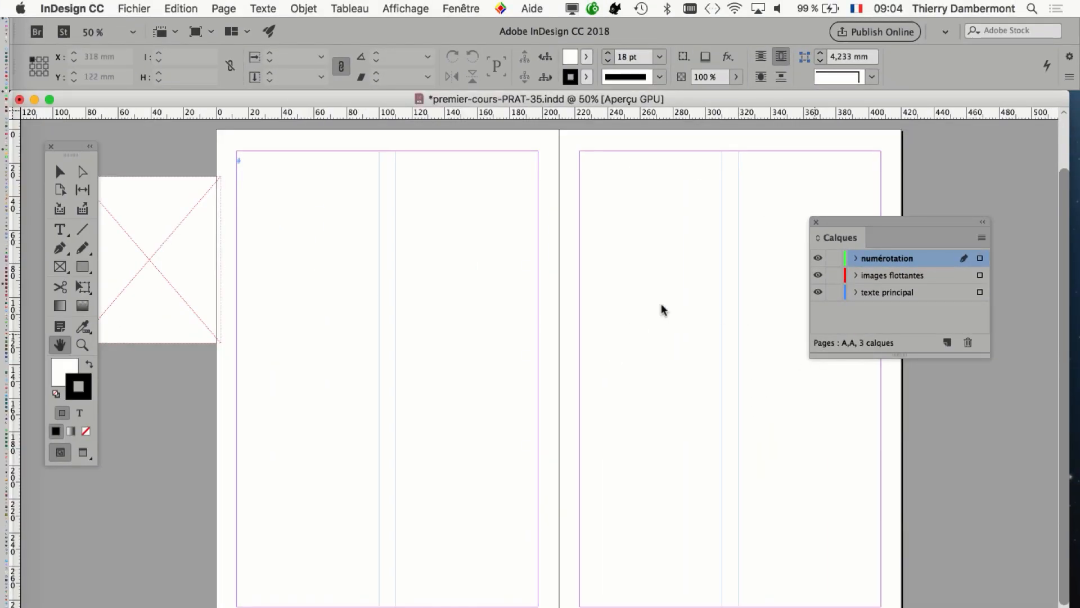
Activate the Text tool and lock the images flottantes and texte principal layers
left_click_drag(73, 148, 271, 184)
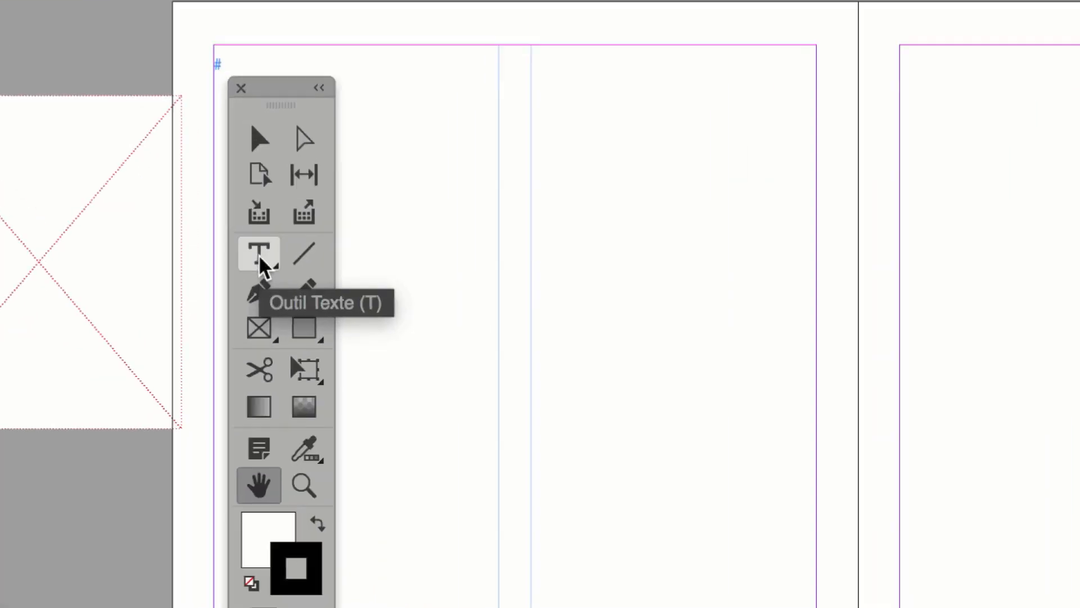
left_click(260, 258)
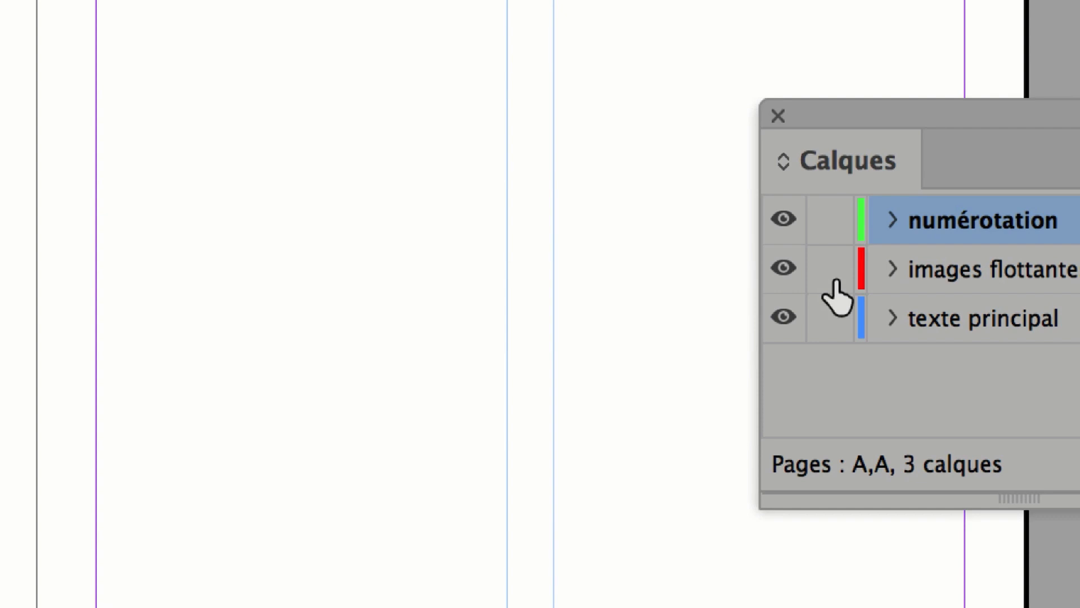
left_click(831, 271)
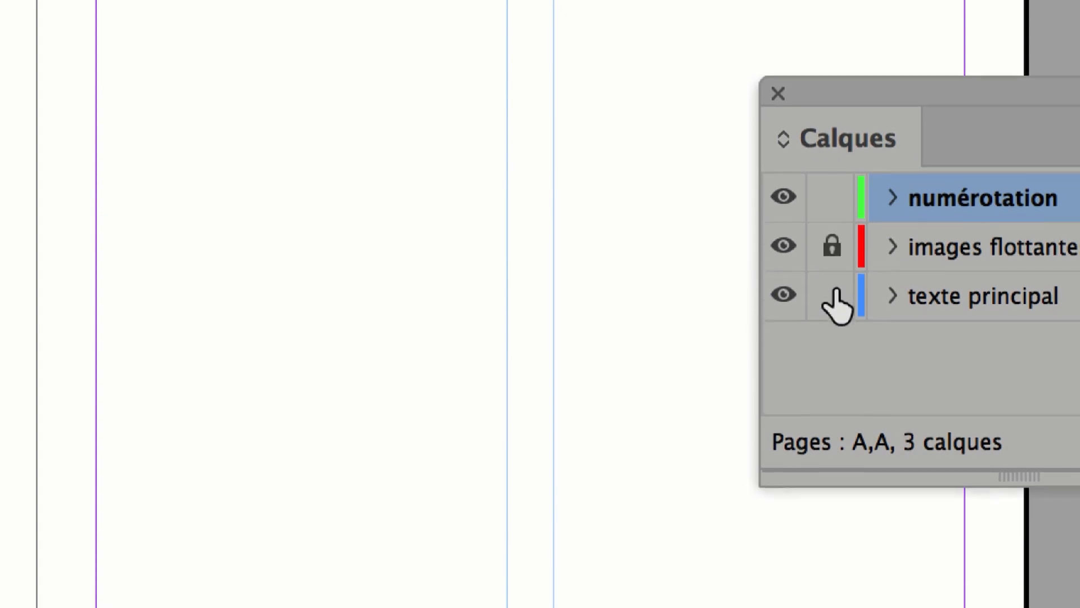
left_click(831, 318)
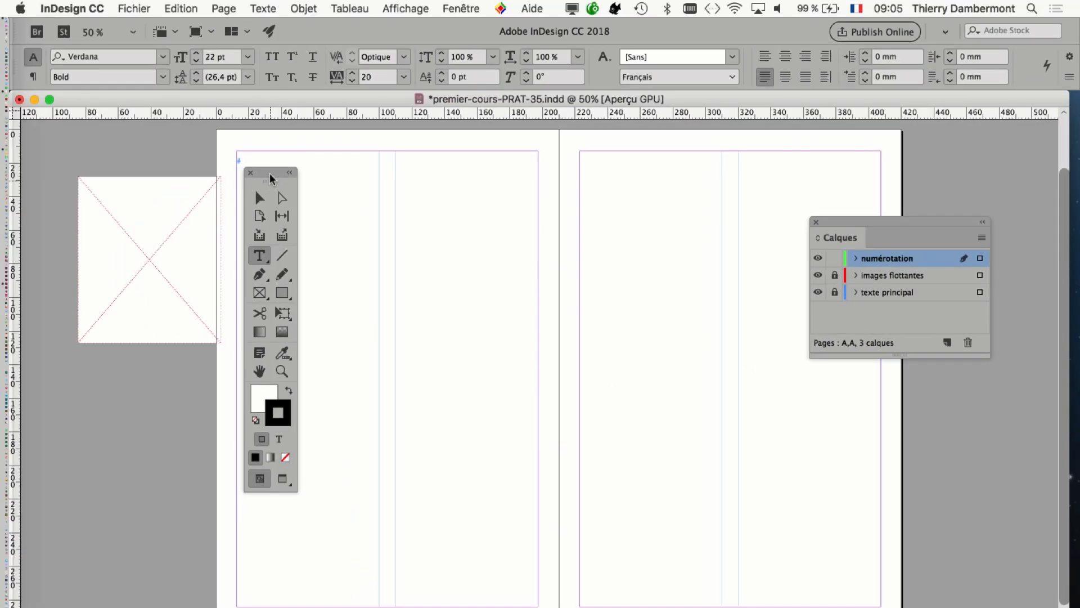
Draw a text frame about 33.5 × 33 mm in the first column of the left master page and select it as an object
left_click_drag(270, 179, 118, 167)
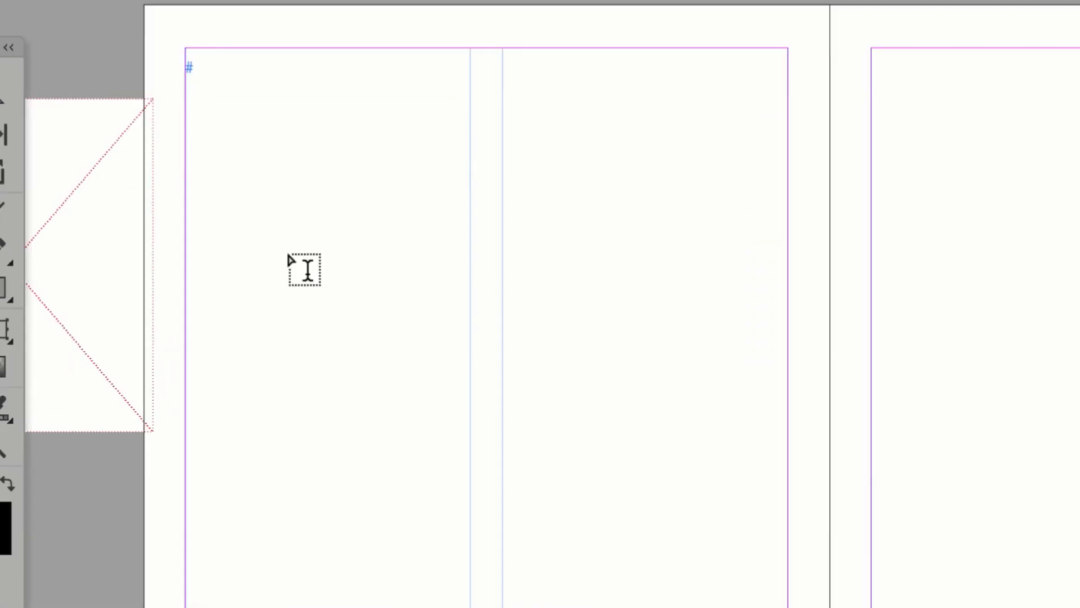
left_click_drag(281, 234, 400, 344)
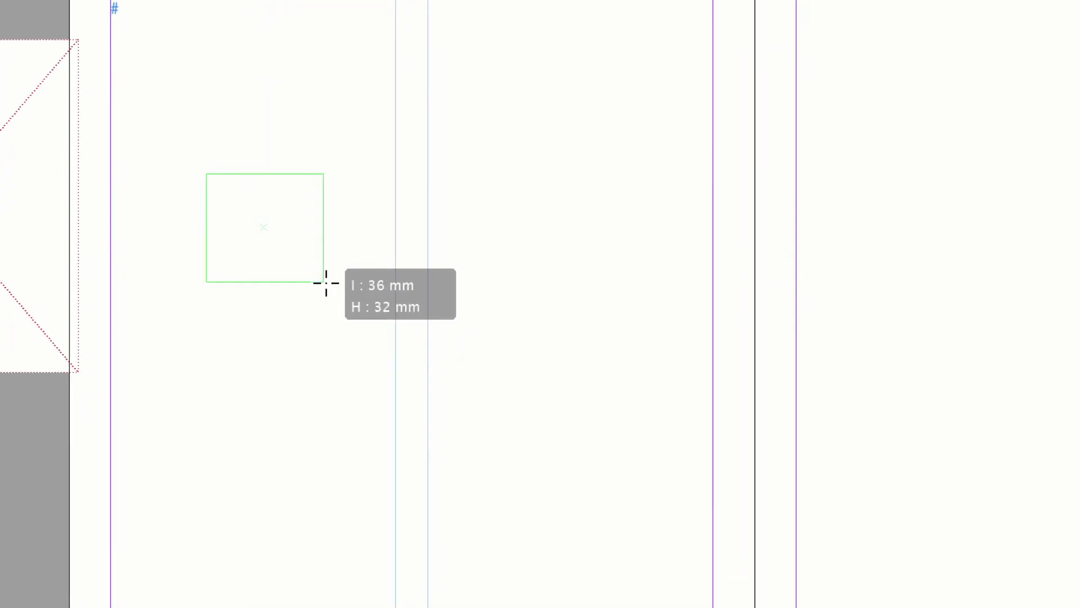
left_click_drag(326, 283, 320, 284)
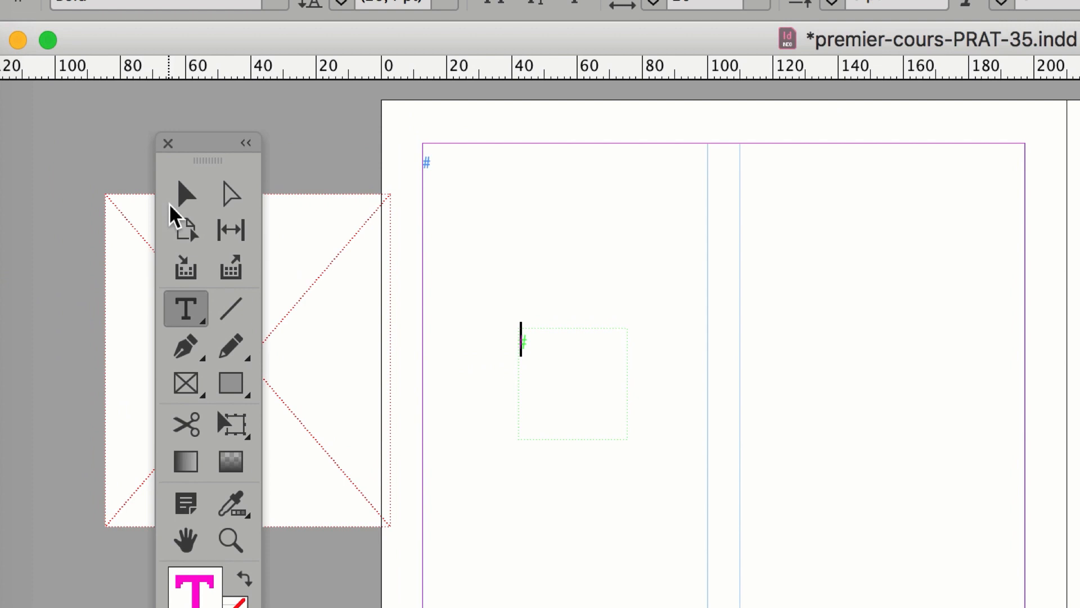
left_click(171, 201)
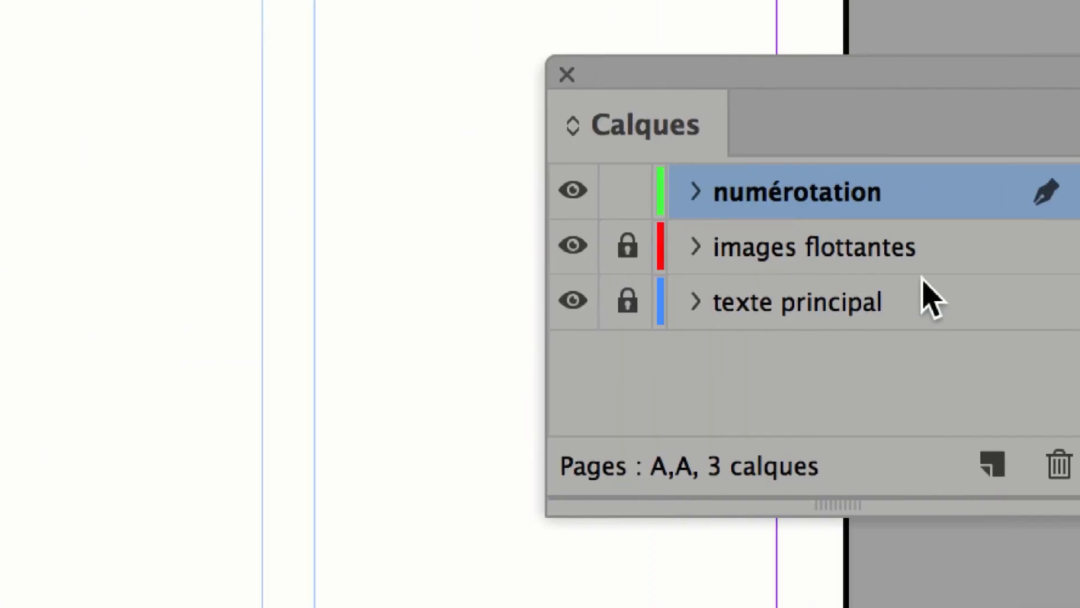
Set the numérotation layer's colour to Bleu
double_click(930, 259)
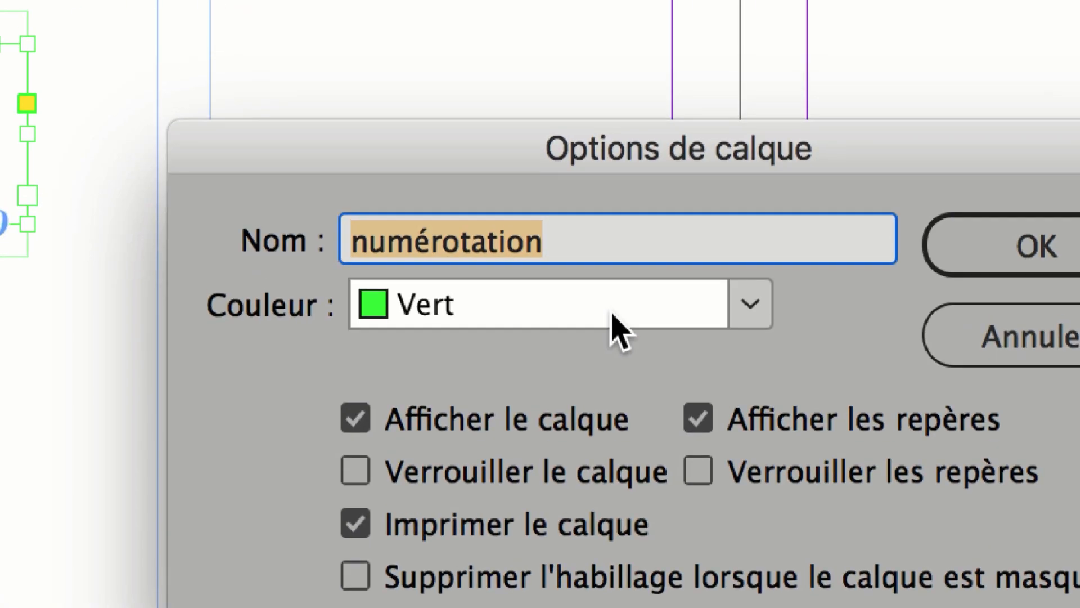
left_click(613, 325)
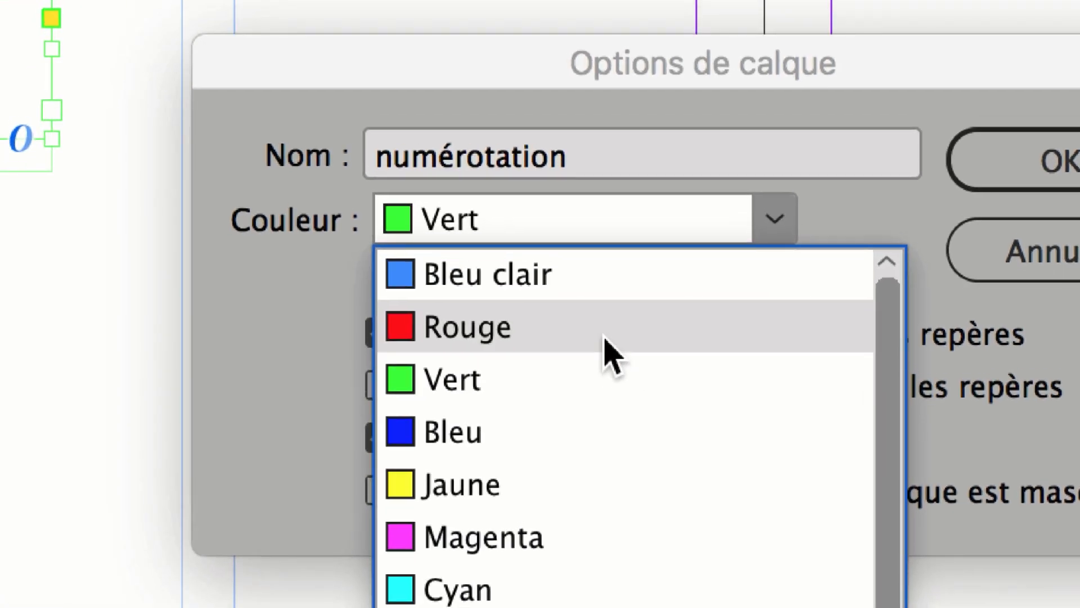
left_click(611, 351)
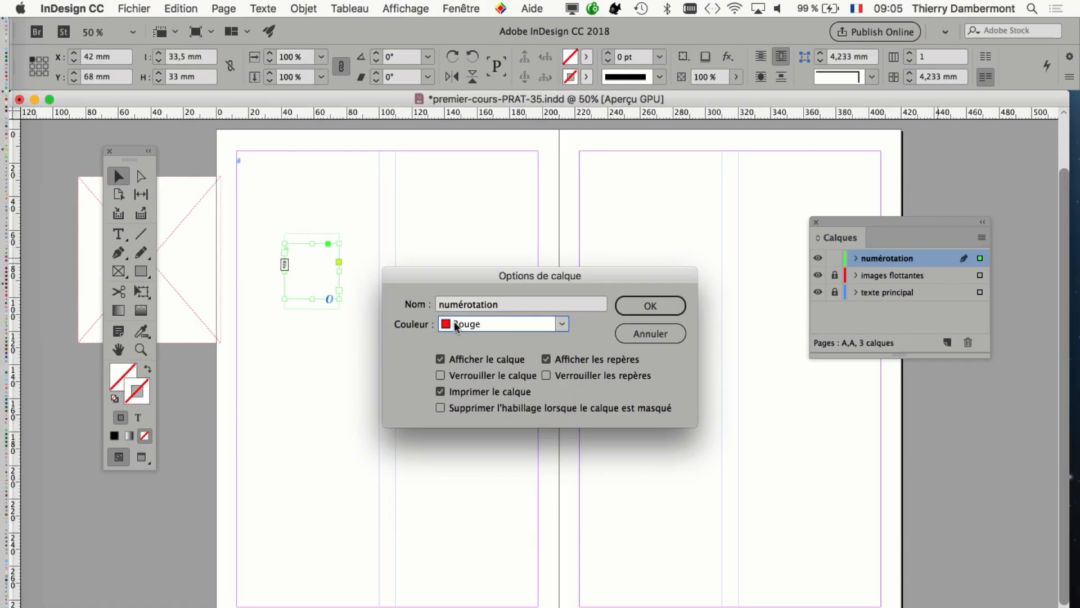
left_click(454, 322)
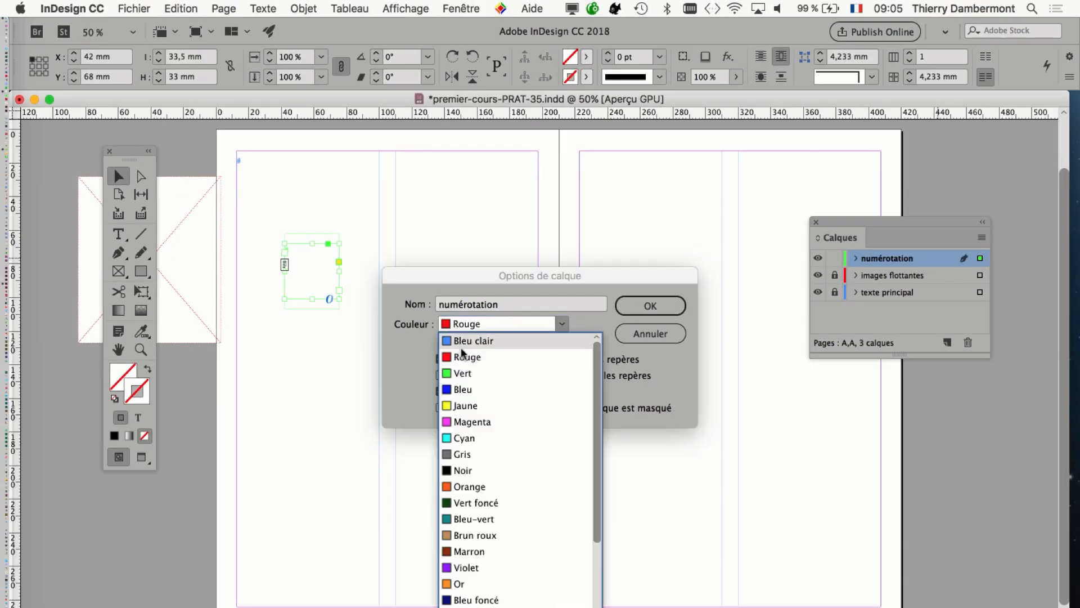
left_click(470, 390)
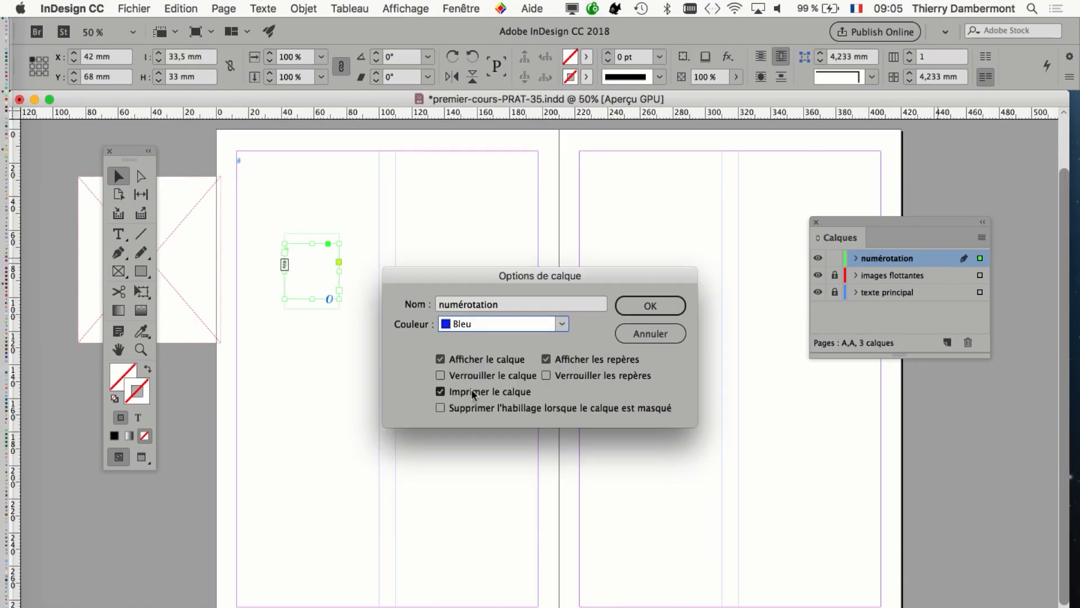
left_click(640, 309)
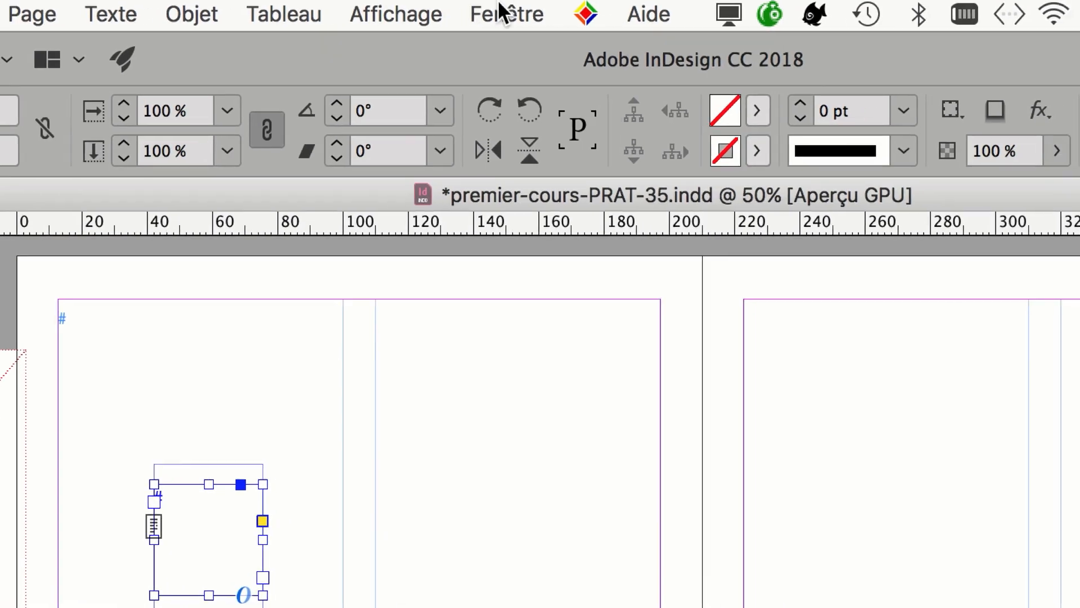
Show the object styles and apply the [Sans] style to the selected text frame
left_click(501, 14)
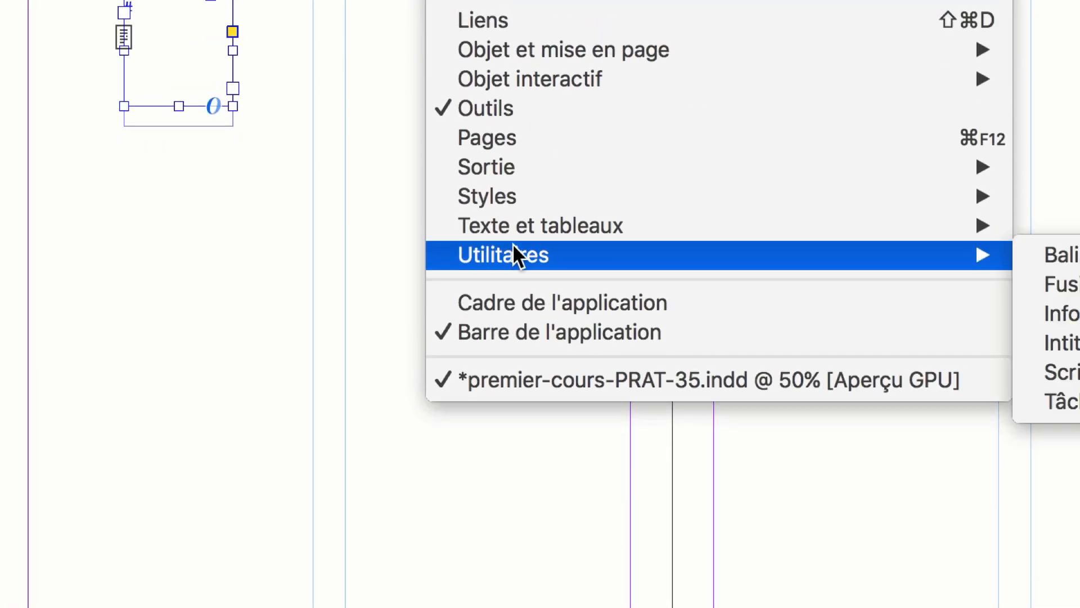
mouse_move(542, 607)
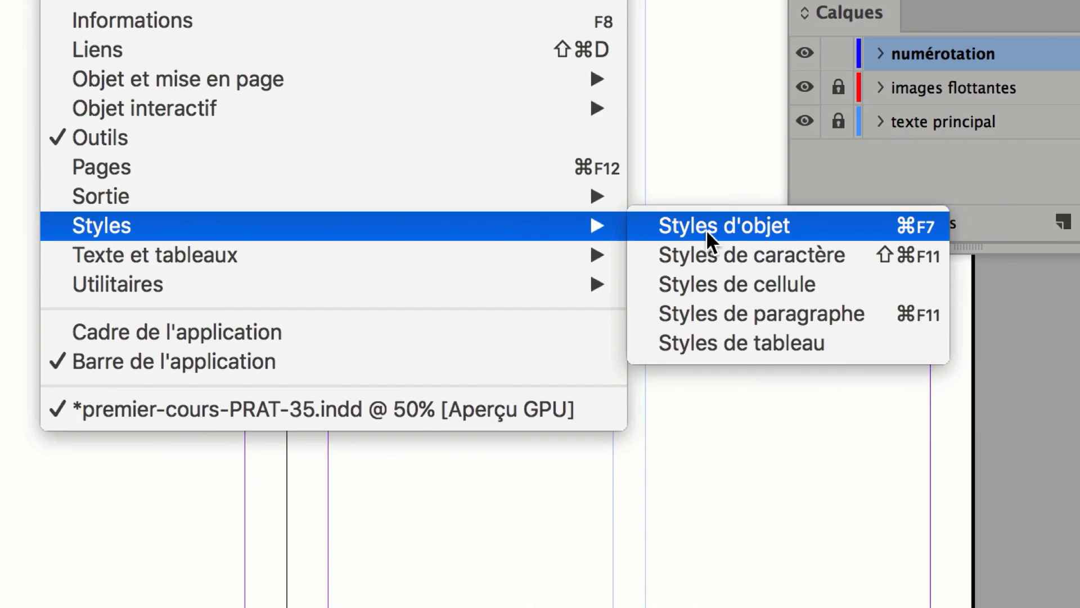
left_click(707, 226)
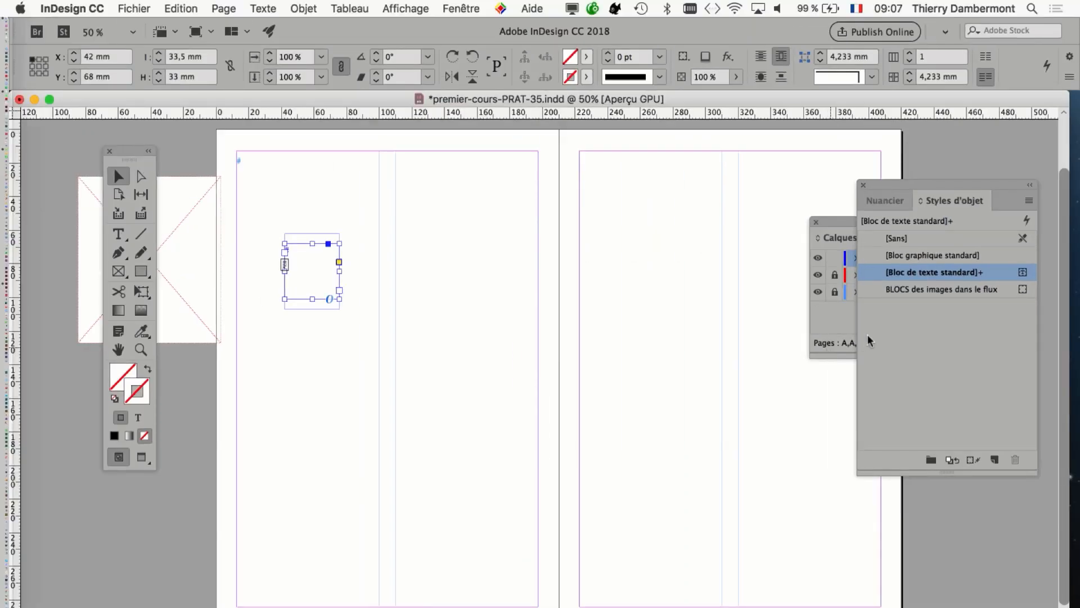
left_click_drag(900, 182, 434, 149)
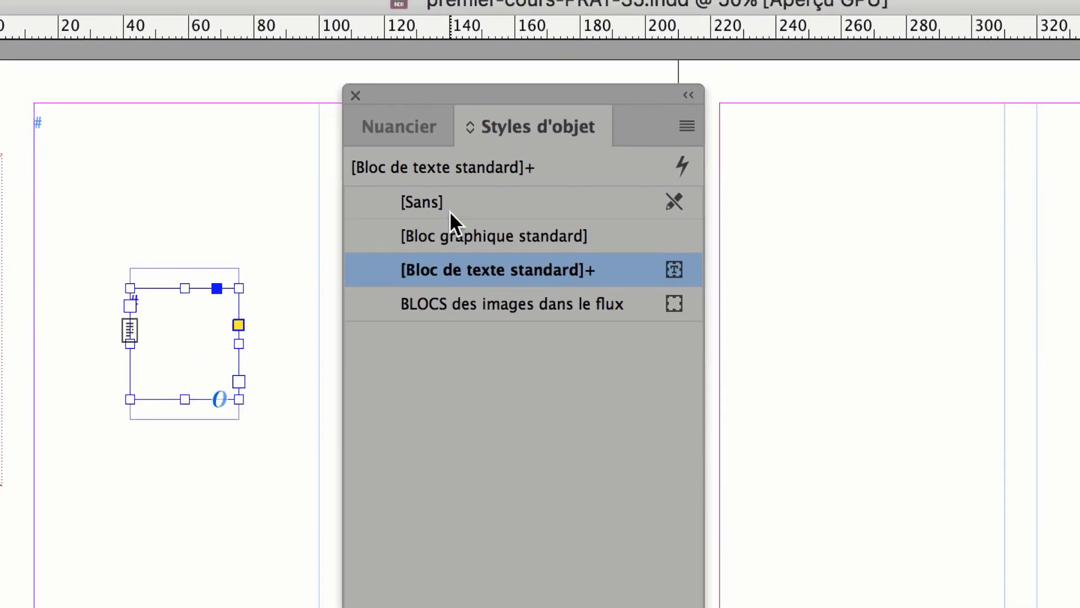
left_click(444, 201)
mouse_move(450, 209)
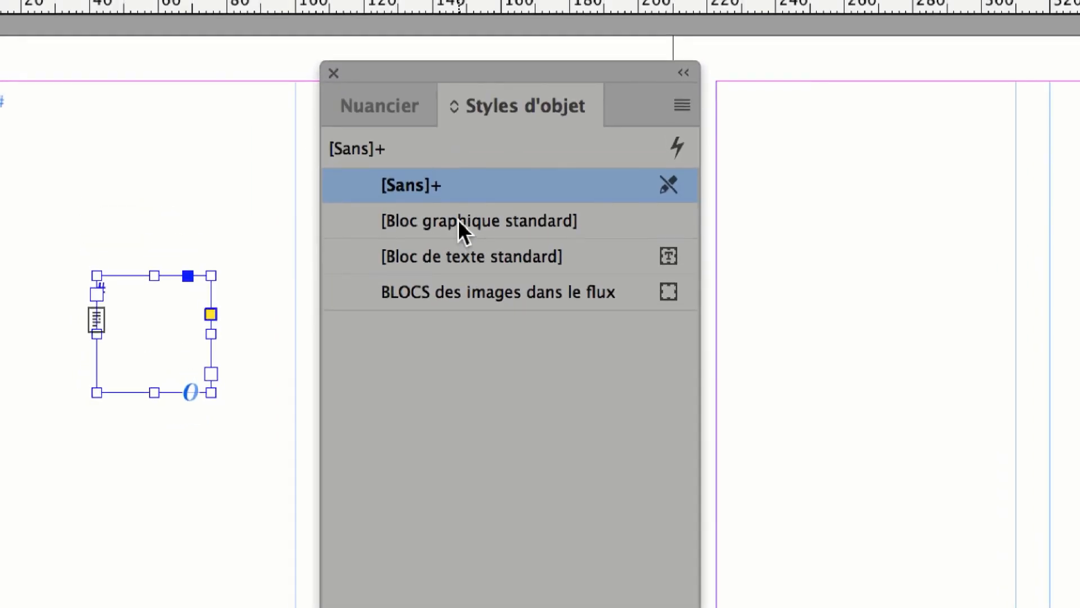
left_click(448, 243)
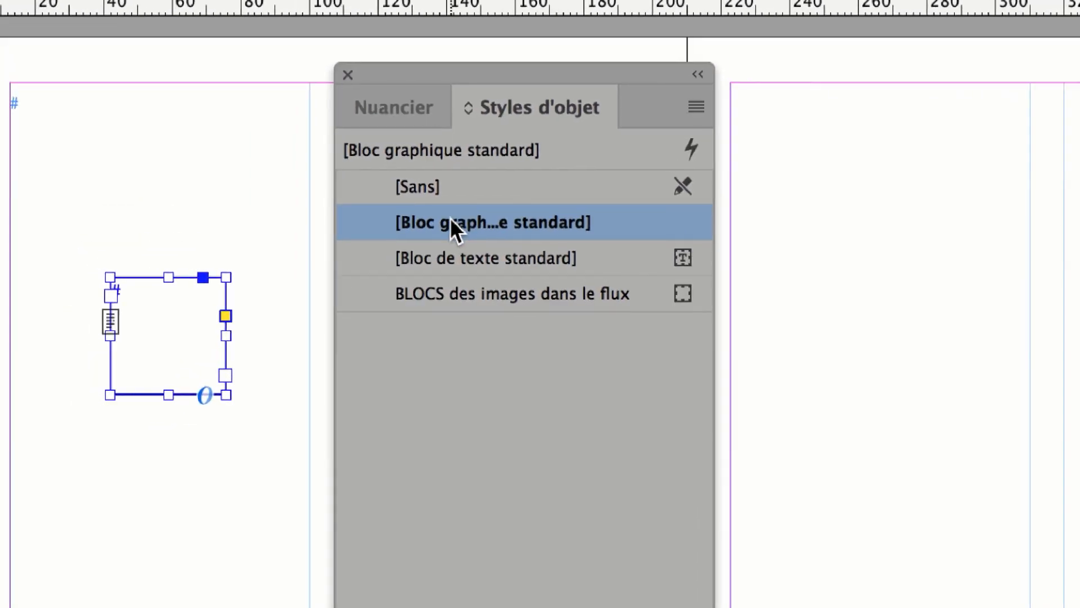
left_click(451, 209)
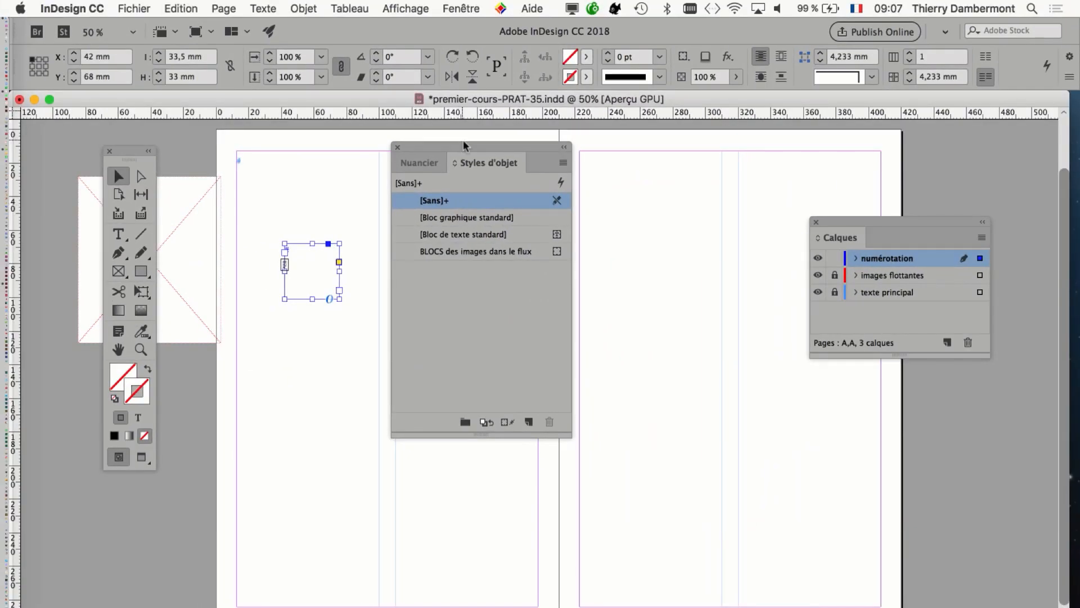
Activate the Text tool and place the insertion point inside the text frame
left_click_drag(463, 145, 588, 154)
left_click(119, 234)
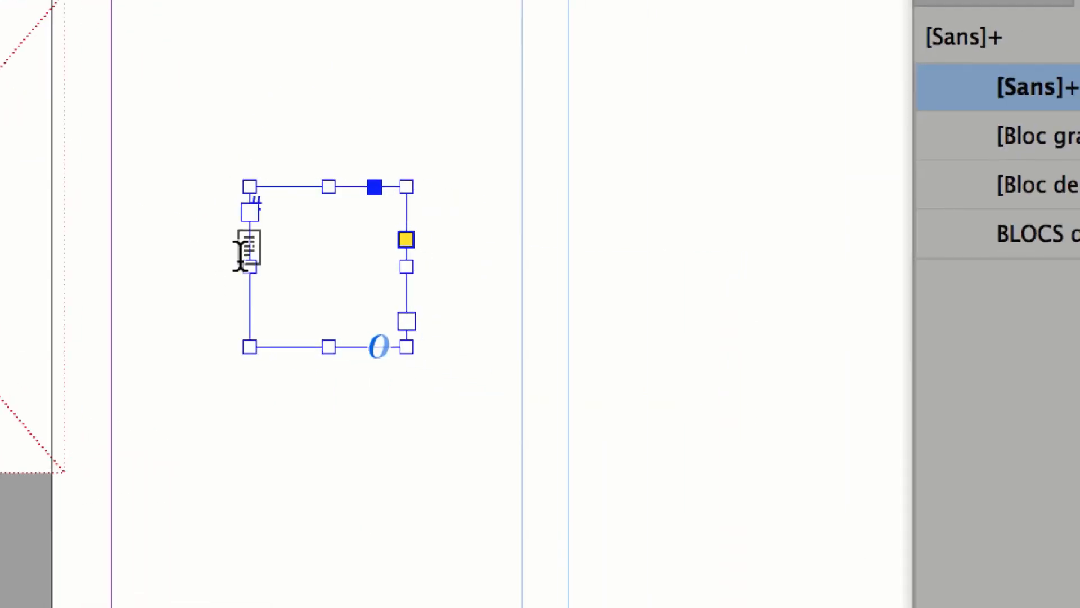
left_click(621, 304)
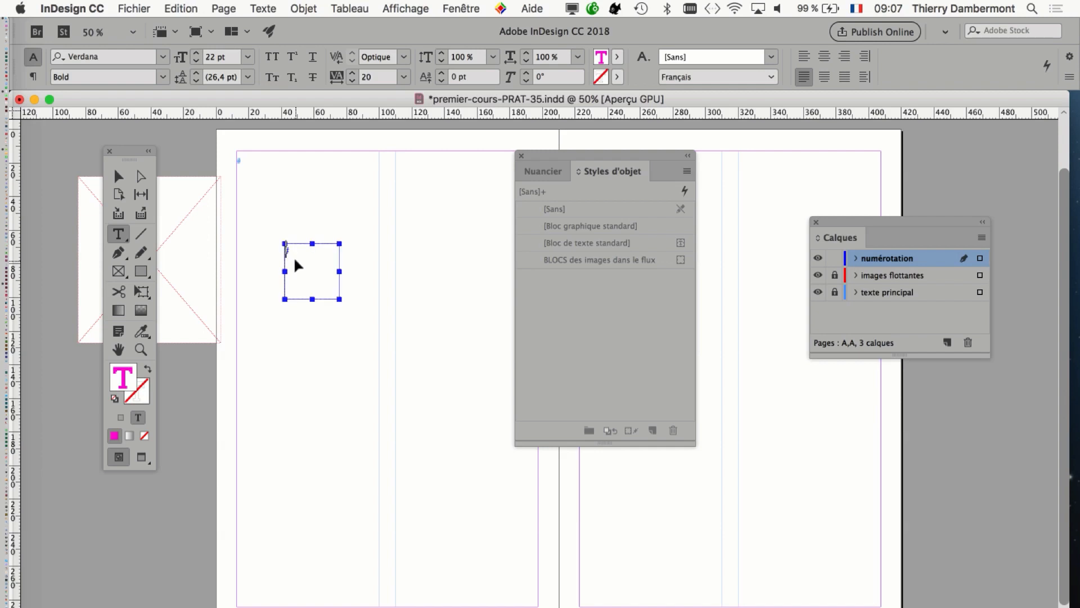
scroll(291, 259, "up", 3)
Insert the Numéro de page active marker in the text frame as a special character
right_click(291, 244)
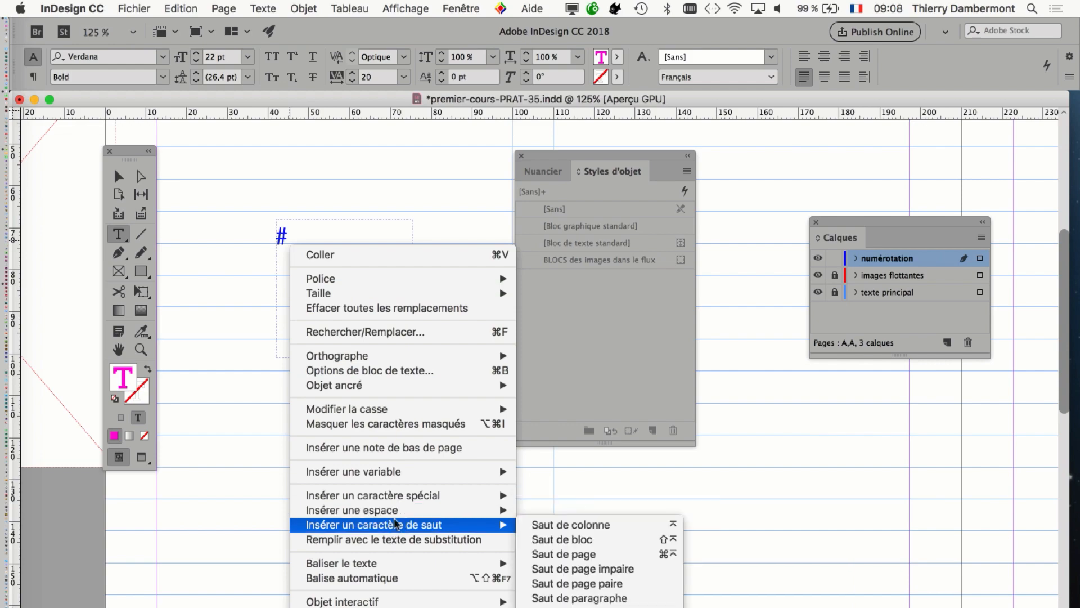
mouse_move(403, 500)
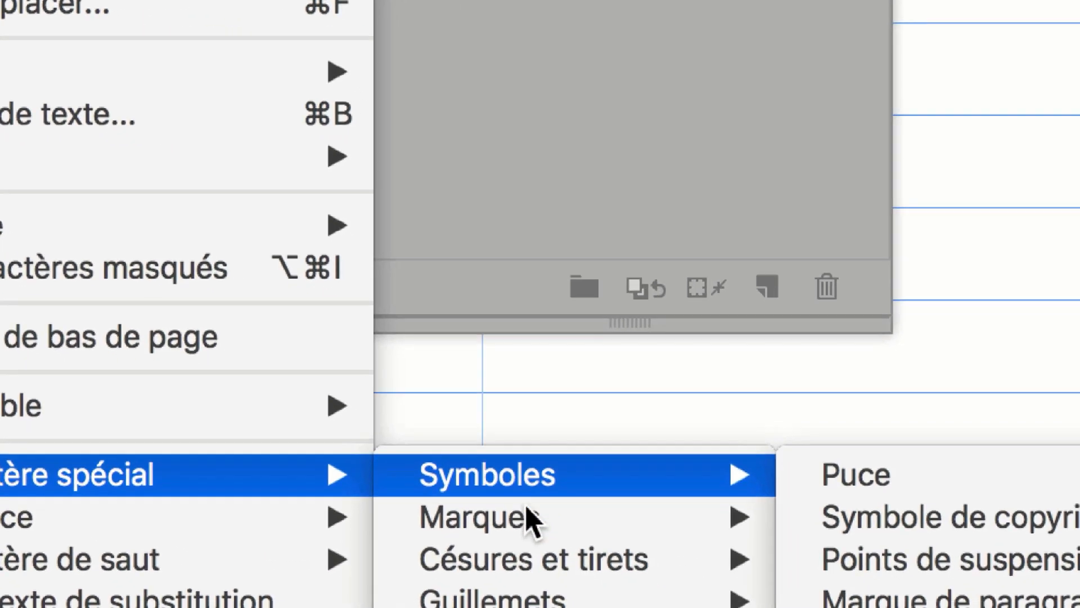
mouse_move(647, 552)
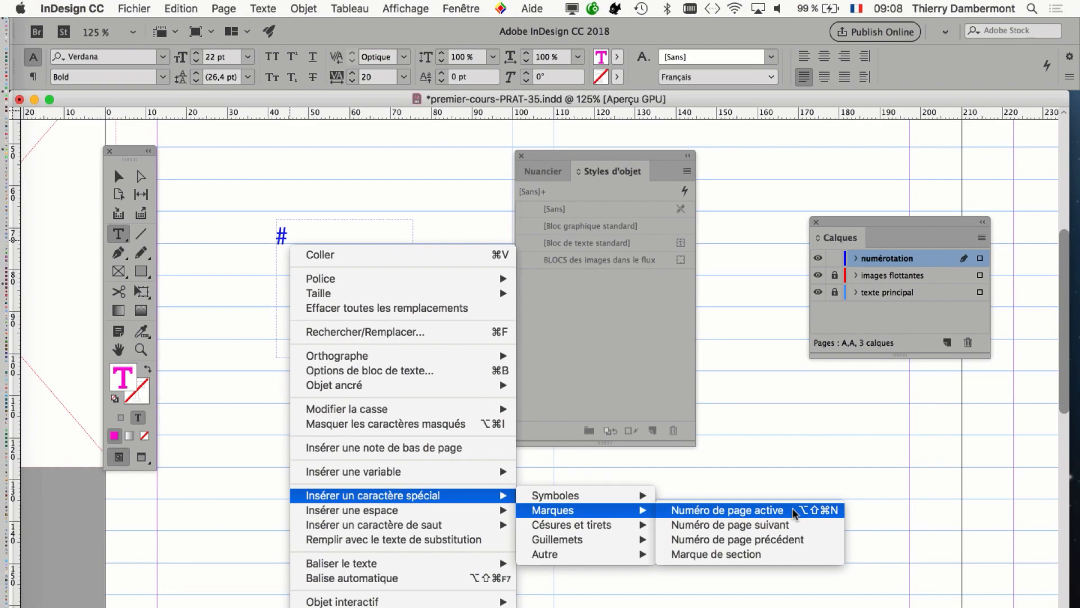
left_click(792, 510)
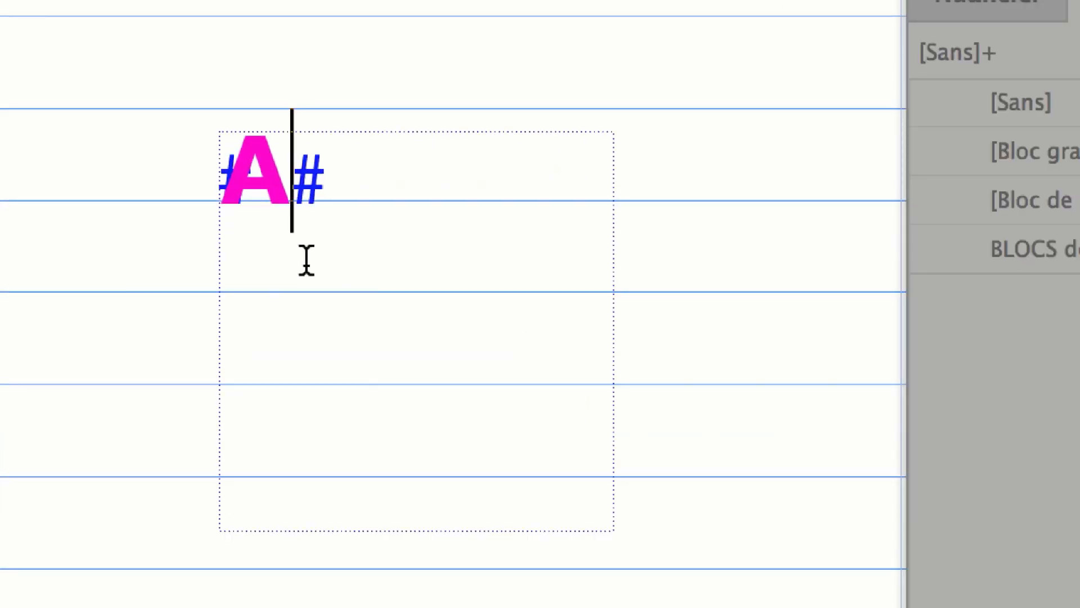
Select the page number marker as a single character and delete it from the frame
double_click(290, 243)
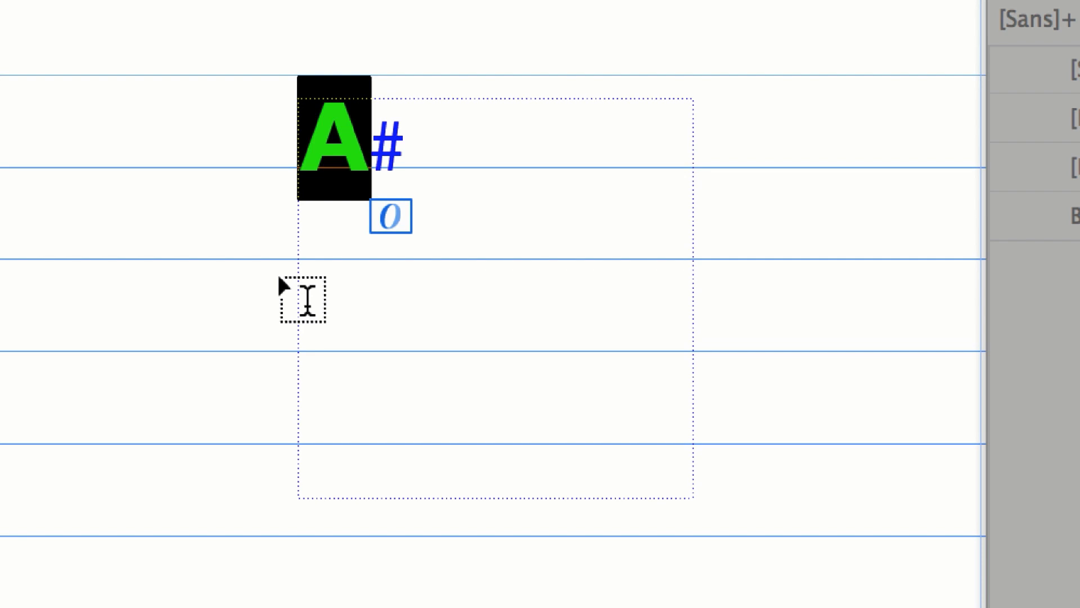
left_click(372, 160)
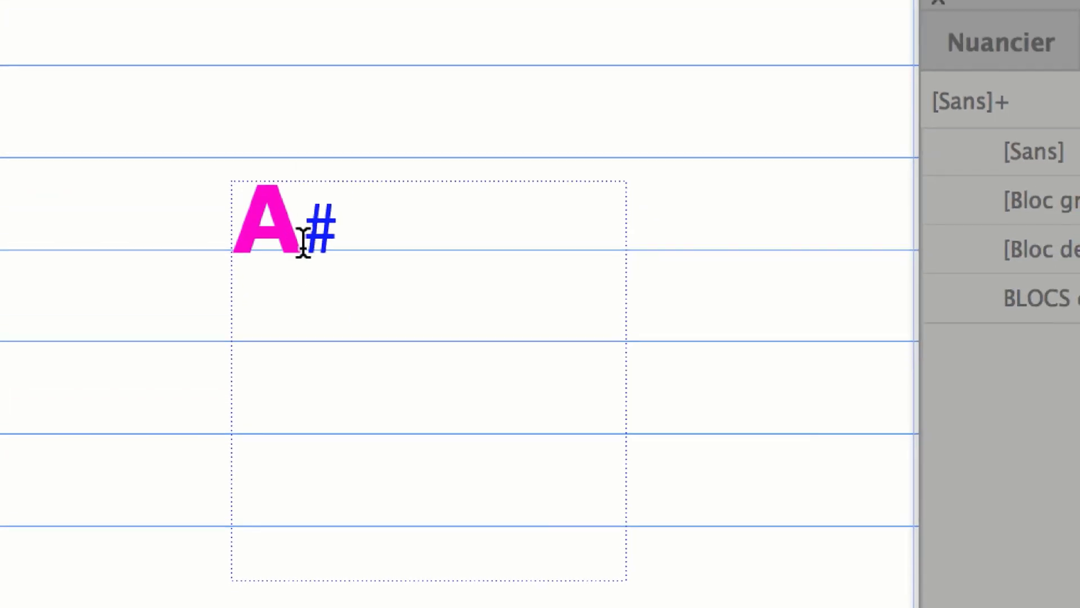
left_click_drag(303, 243, 238, 225)
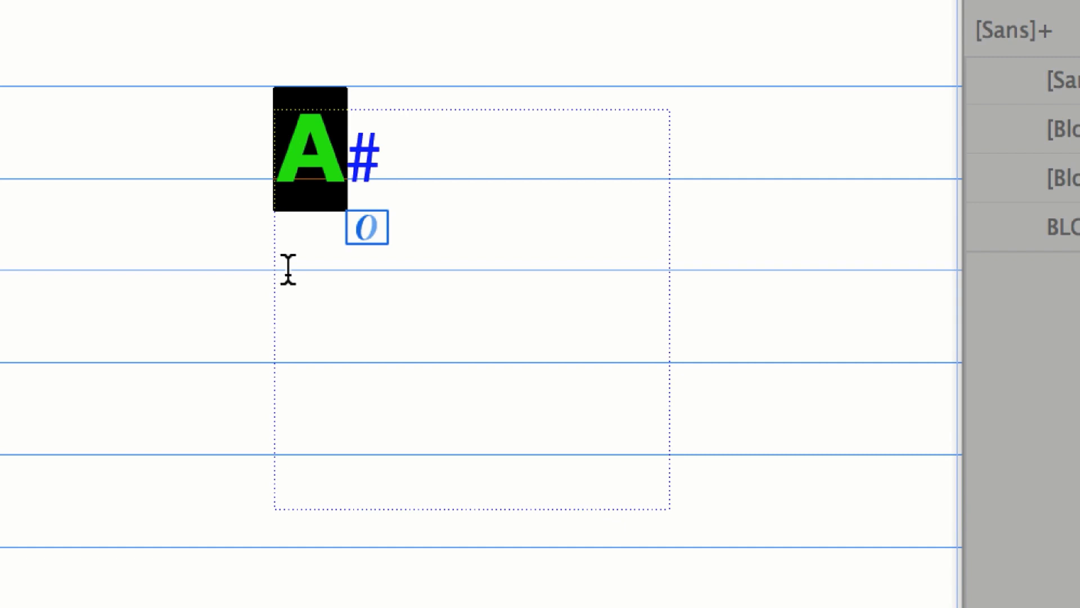
left_click(314, 166)
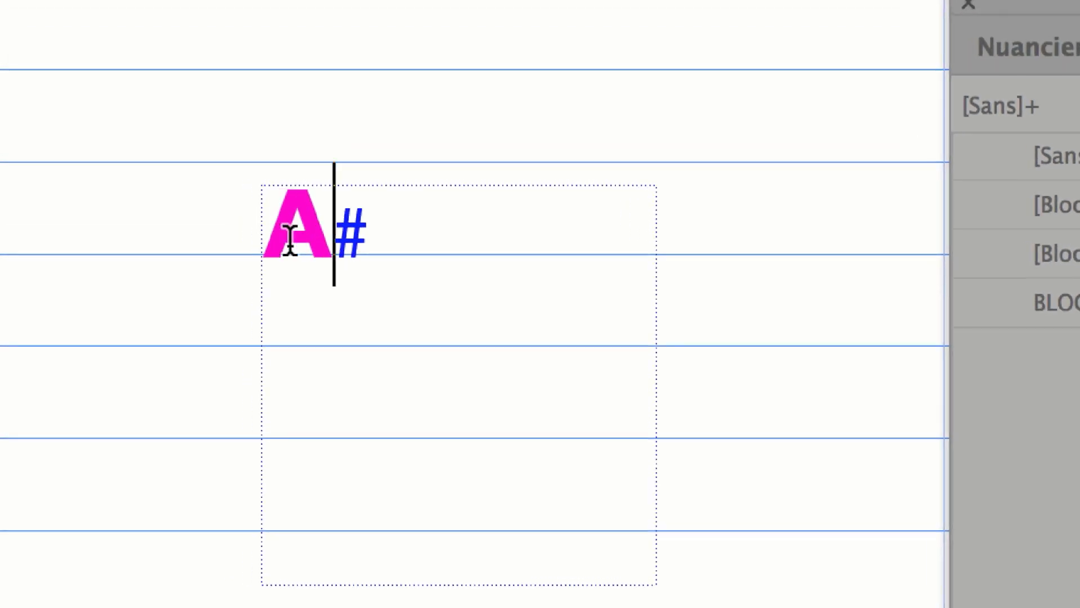
double_click(297, 238)
key("BackSpace")
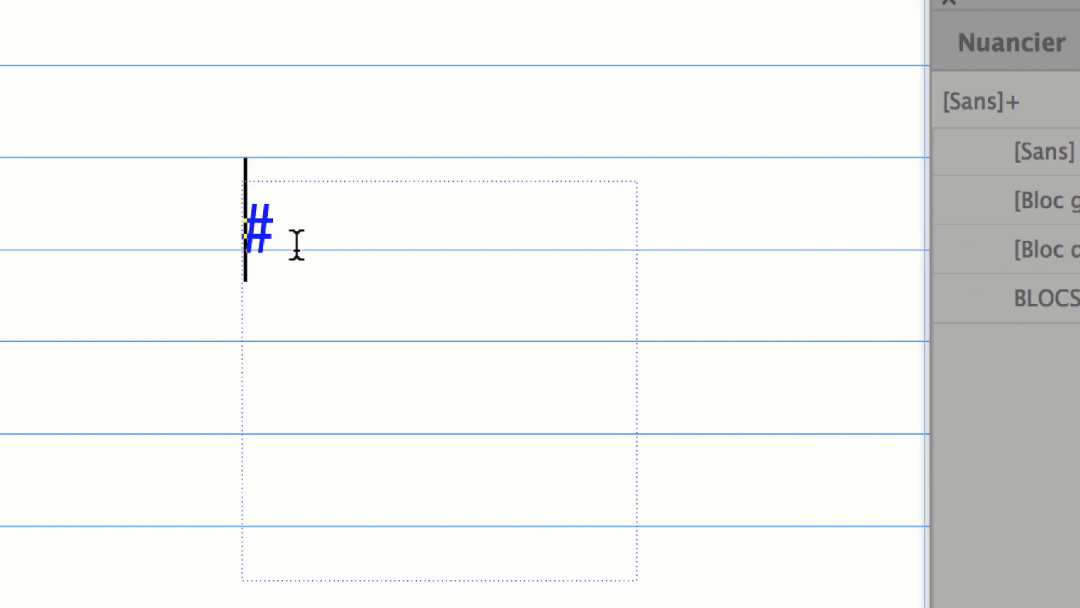
Insert a Numéro de page active marker at the insertion point in the emptied text frame
right_click(301, 267)
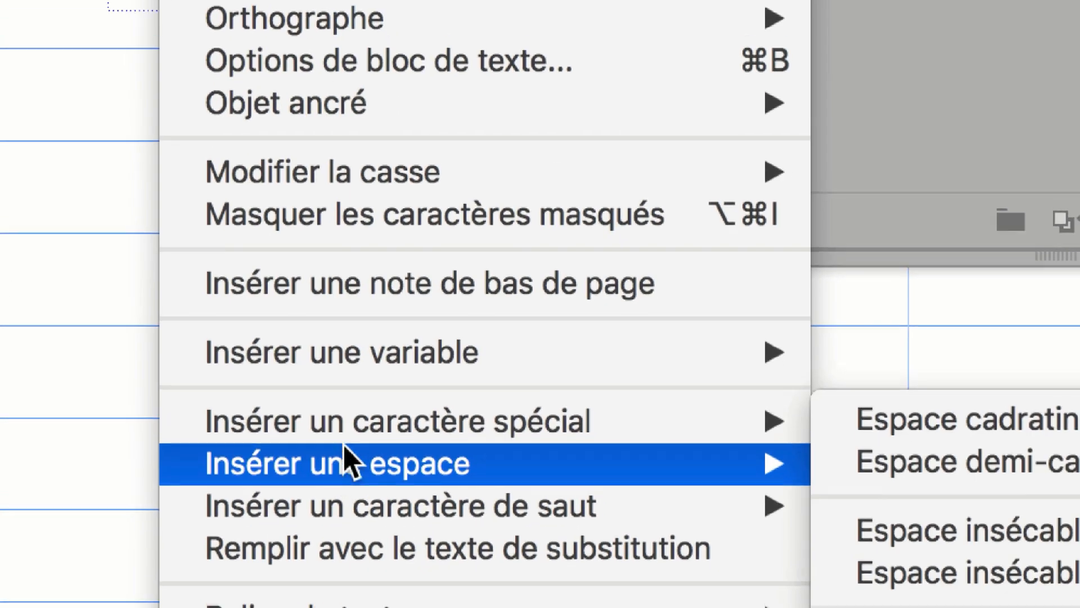
mouse_move(344, 443)
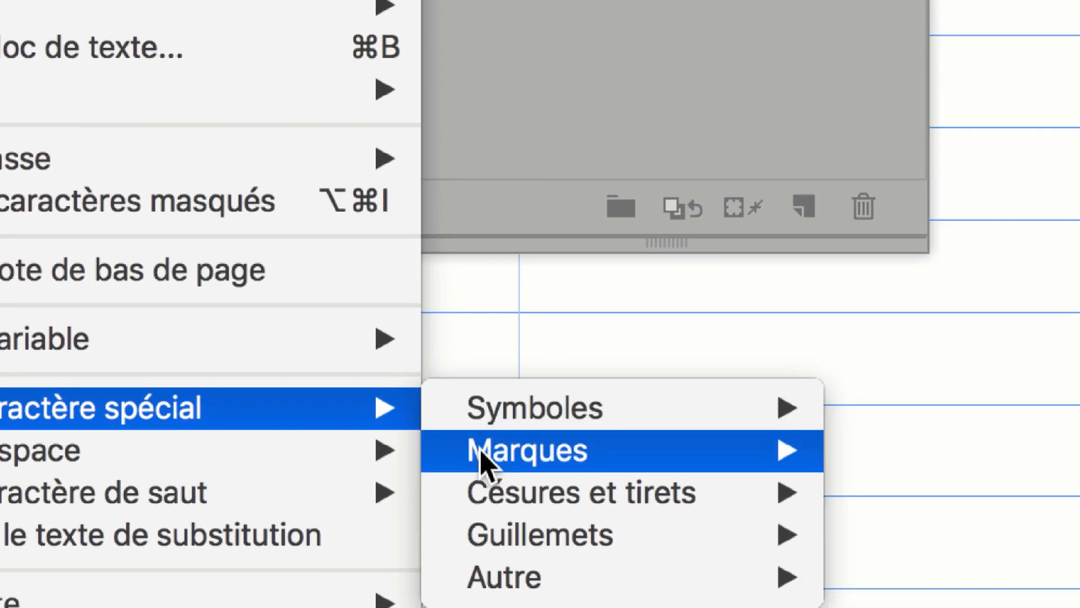
mouse_move(917, 474)
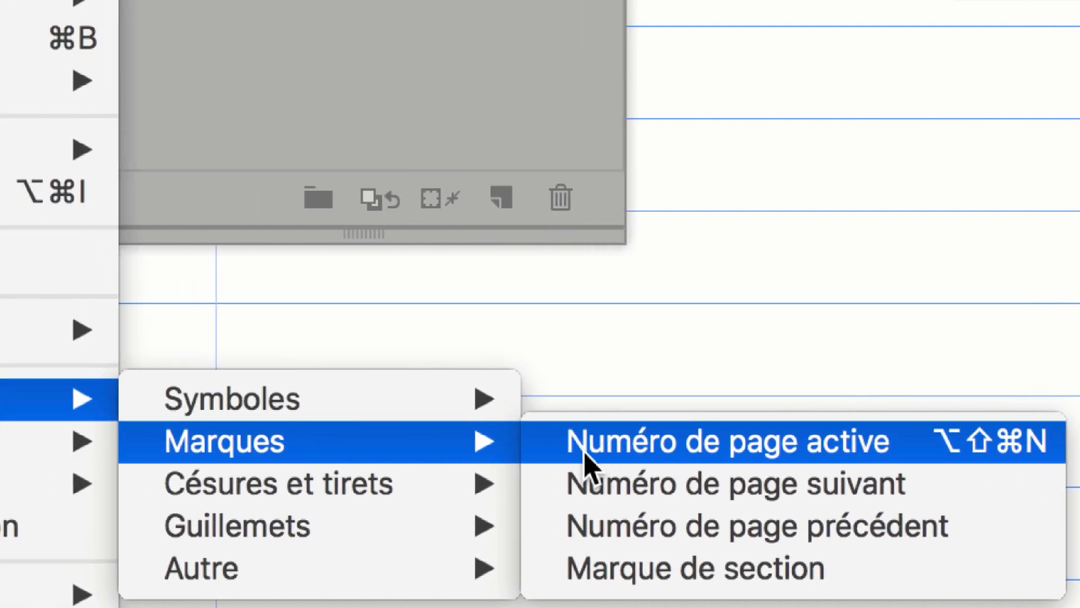
left_click(585, 453)
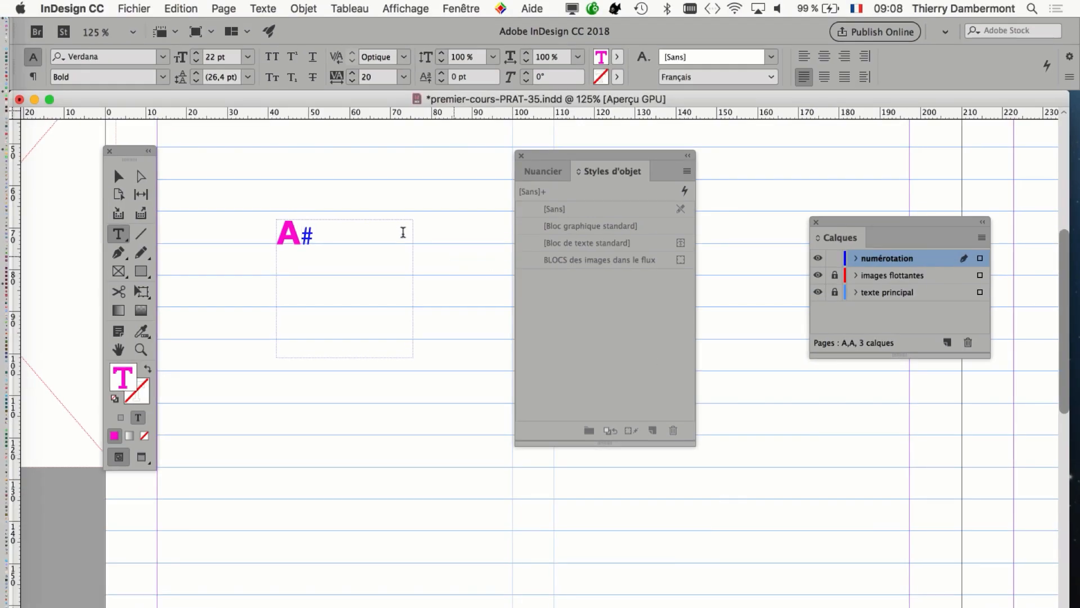
Apply the [Paragraphe standard] paragraph style to the page number marker, then close the paragraph styles
left_click_drag(591, 156, 724, 159)
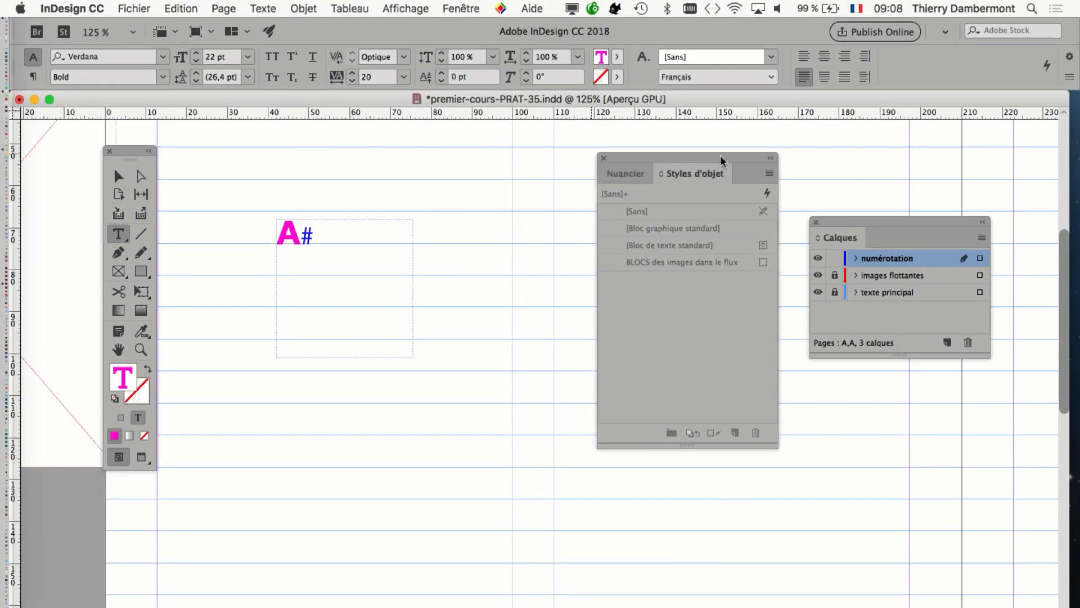
key("super+equal")
key("super+equal")
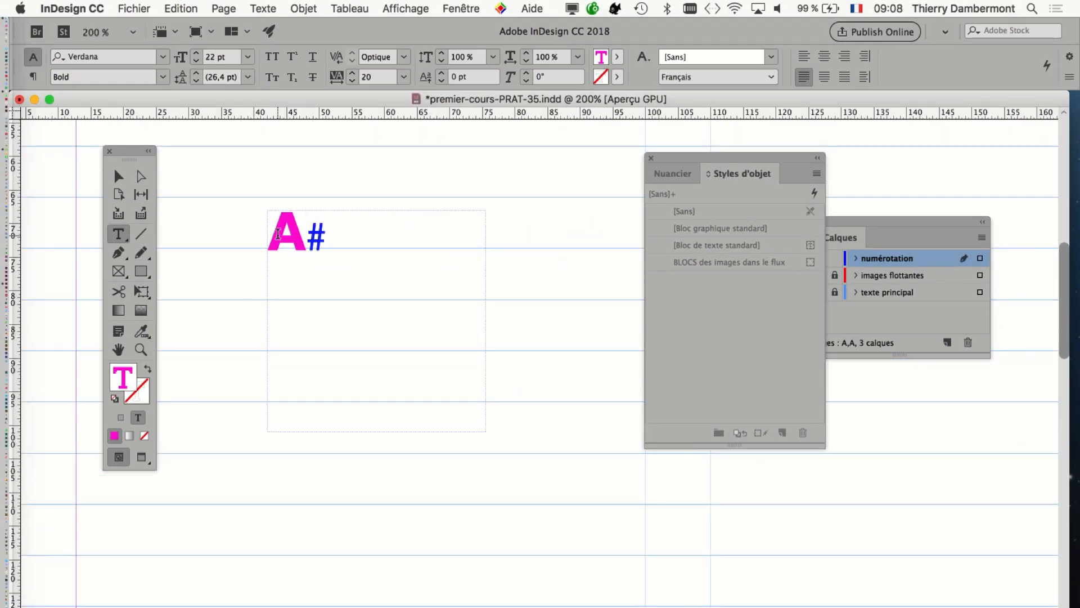
left_click_drag(274, 234, 311, 234)
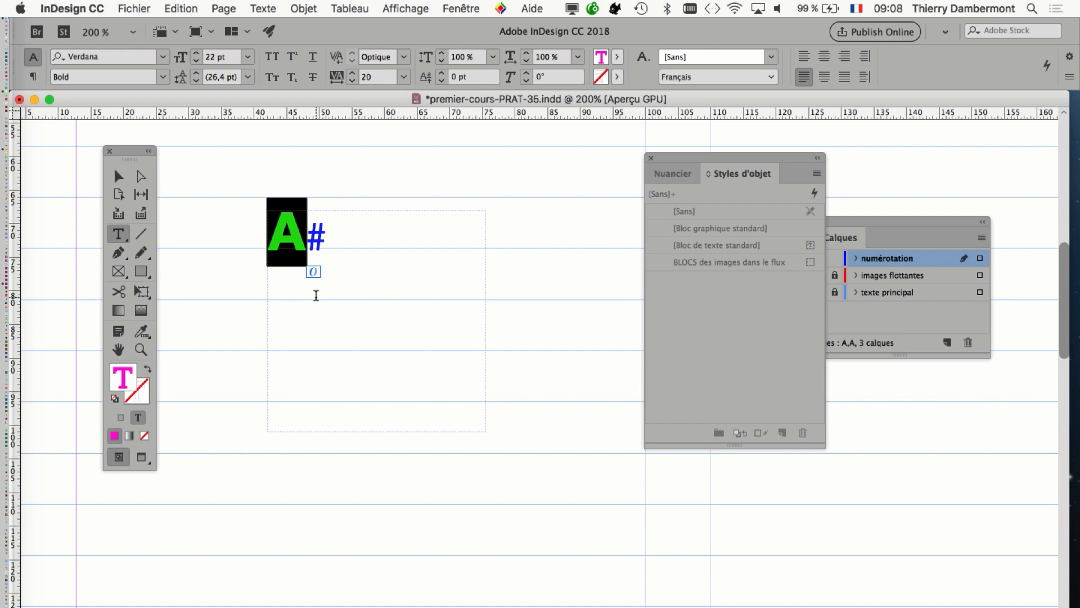
left_click(304, 246)
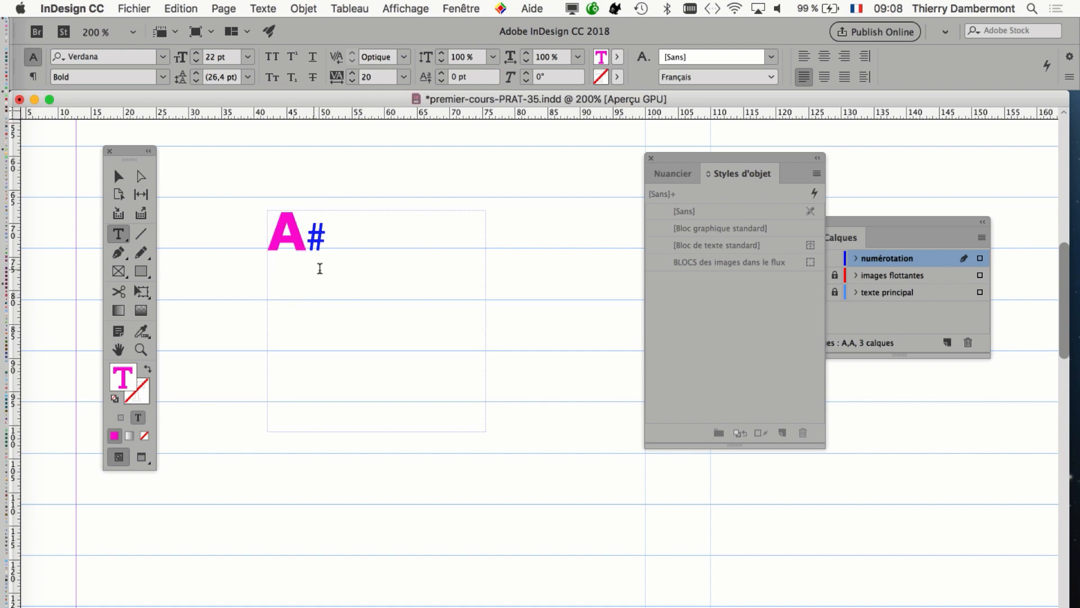
left_click(263, 7)
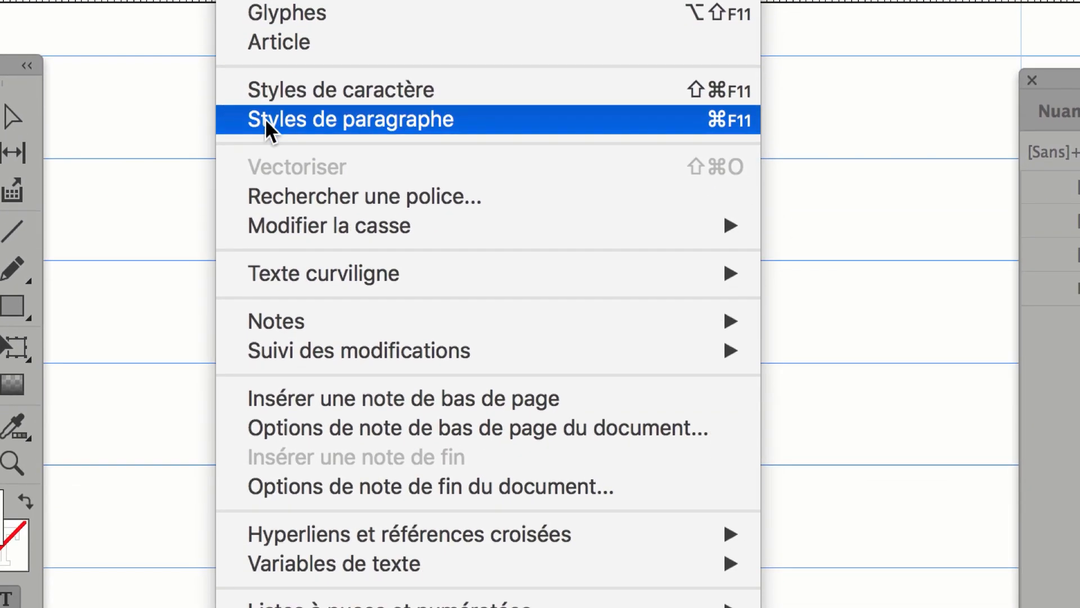
left_click(267, 120)
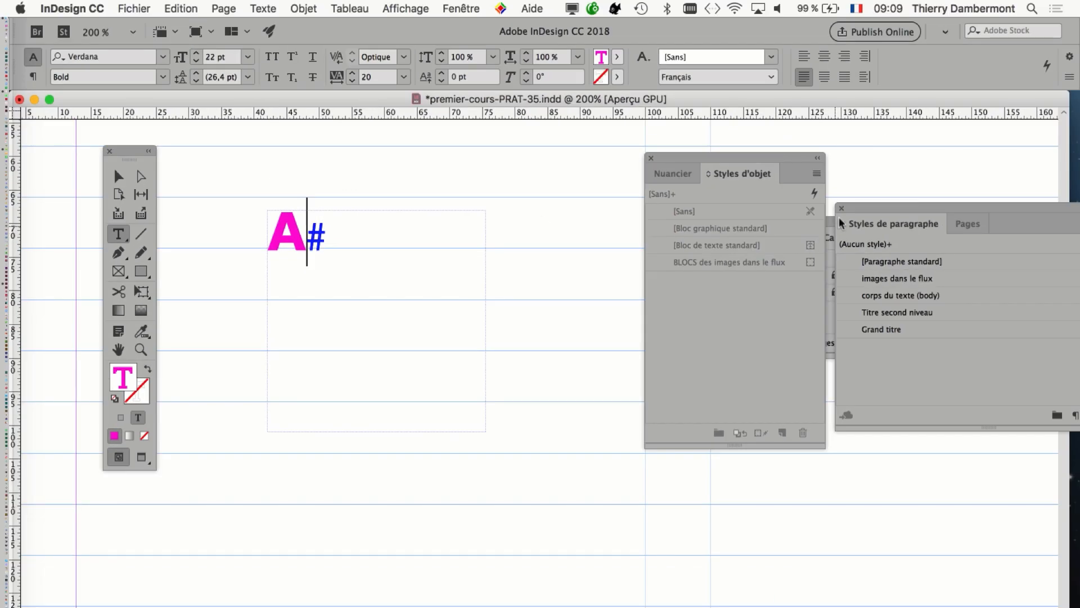
left_click_drag(862, 207, 388, 145)
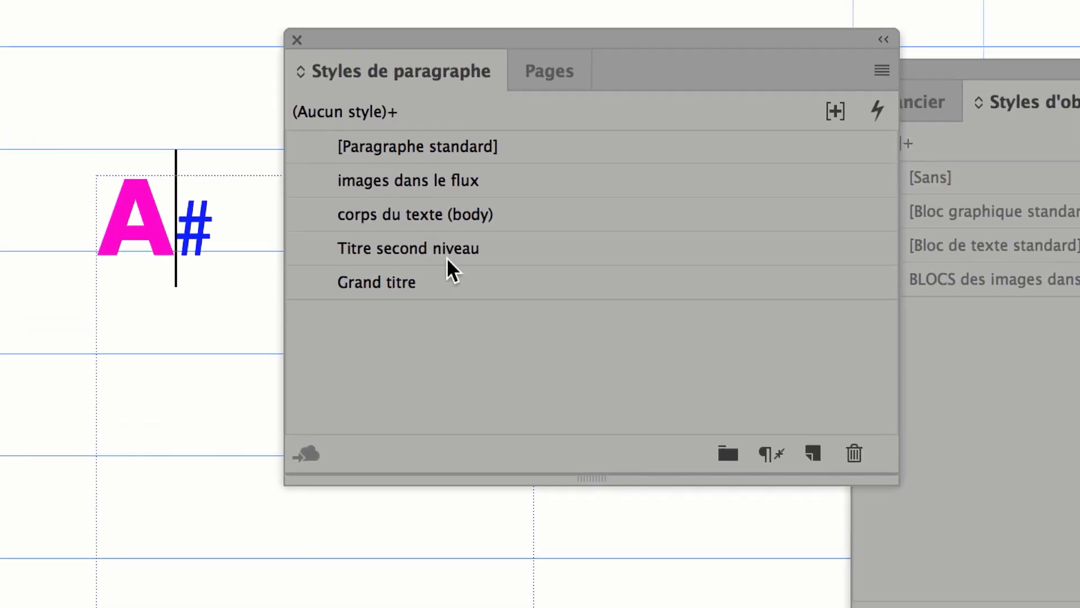
left_click(413, 147)
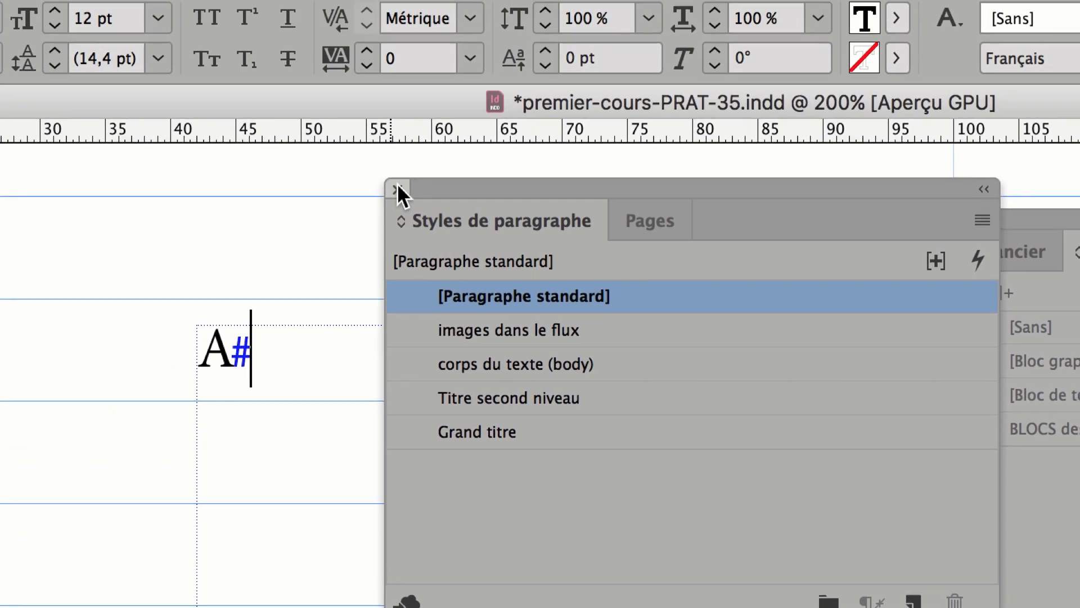
left_click(230, 109)
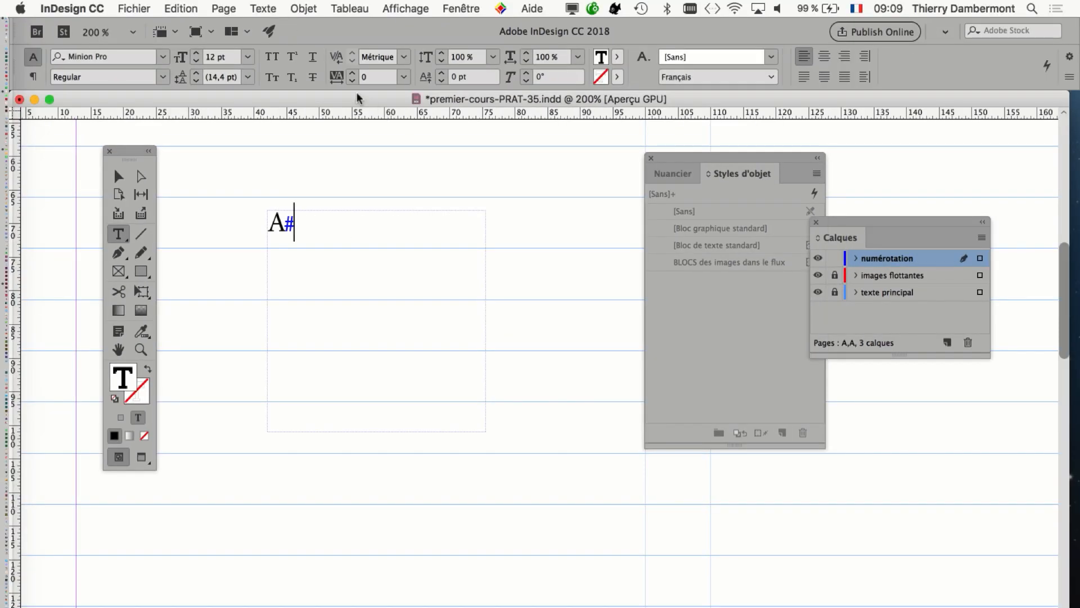
Check which paragraph style is assigned to the page number text
left_click(272, 8)
left_click(338, 179)
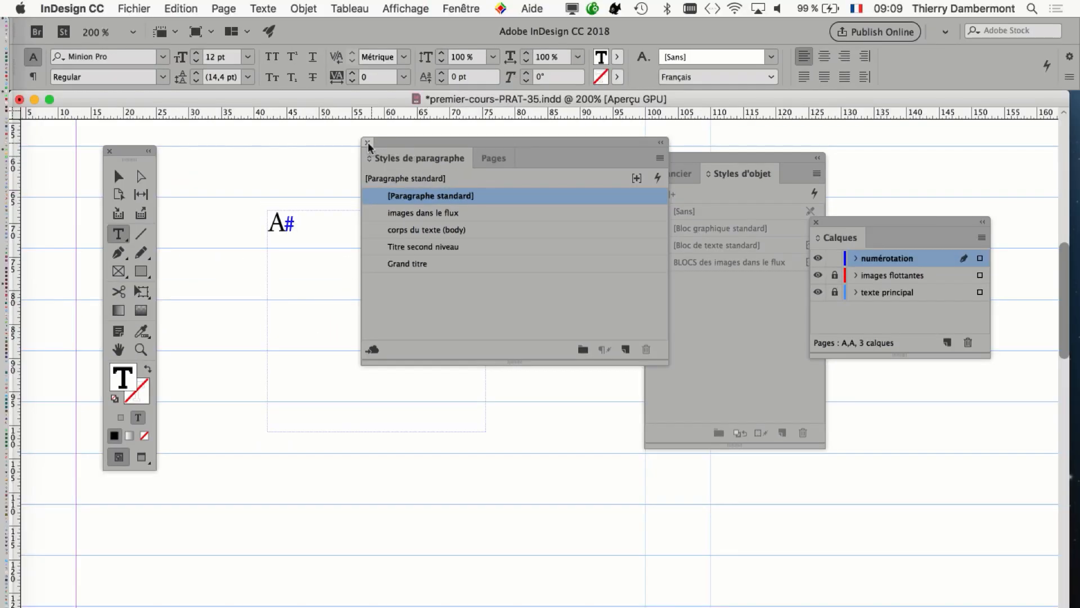
left_click(367, 142)
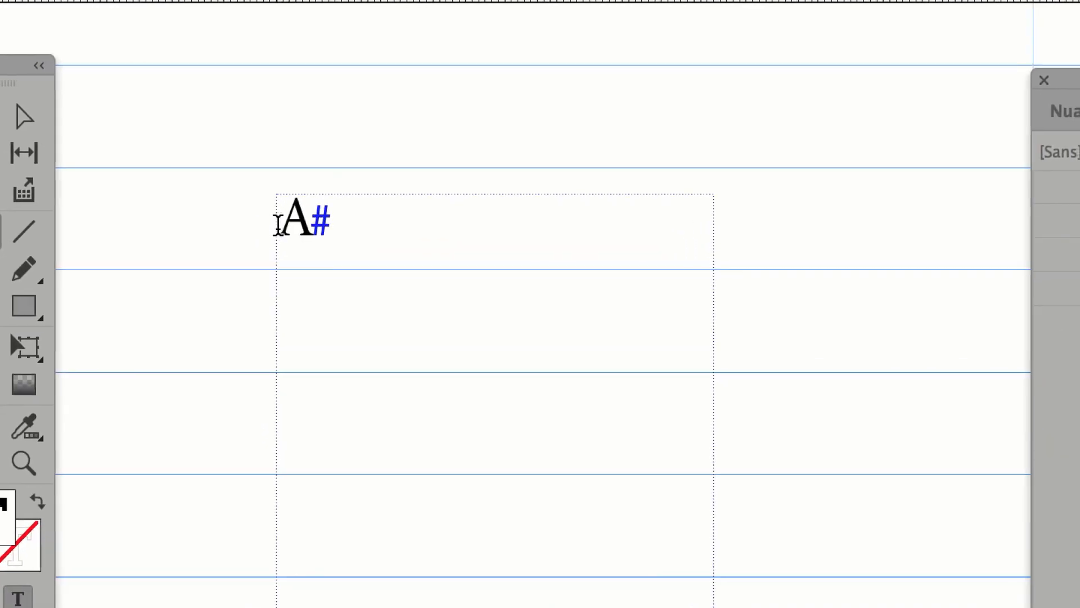
Place the insertion point just before the page number marker
left_click_drag(278, 224, 349, 228)
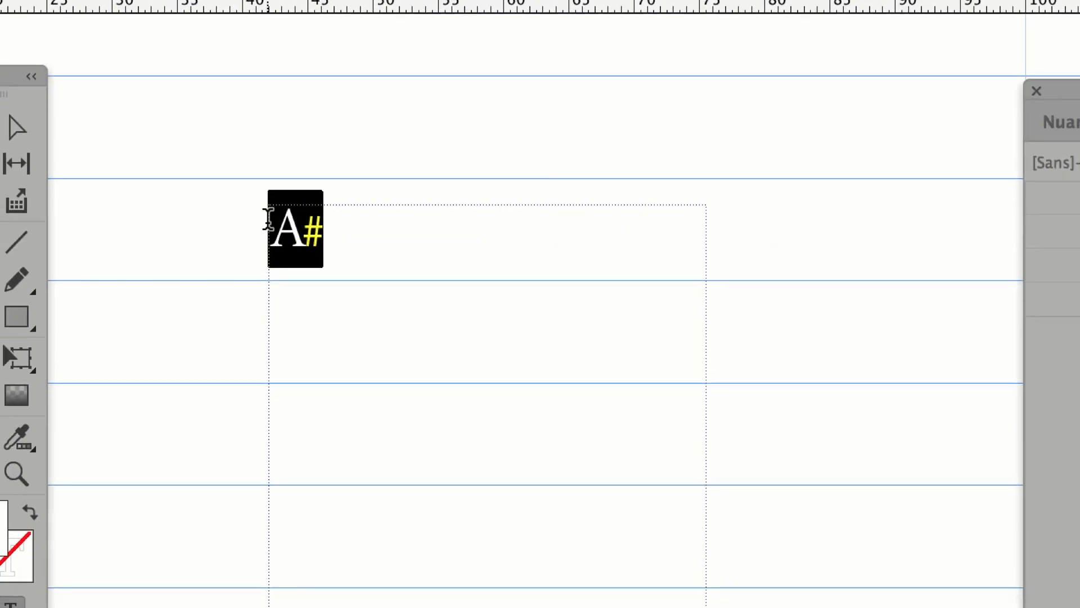
left_click(269, 219)
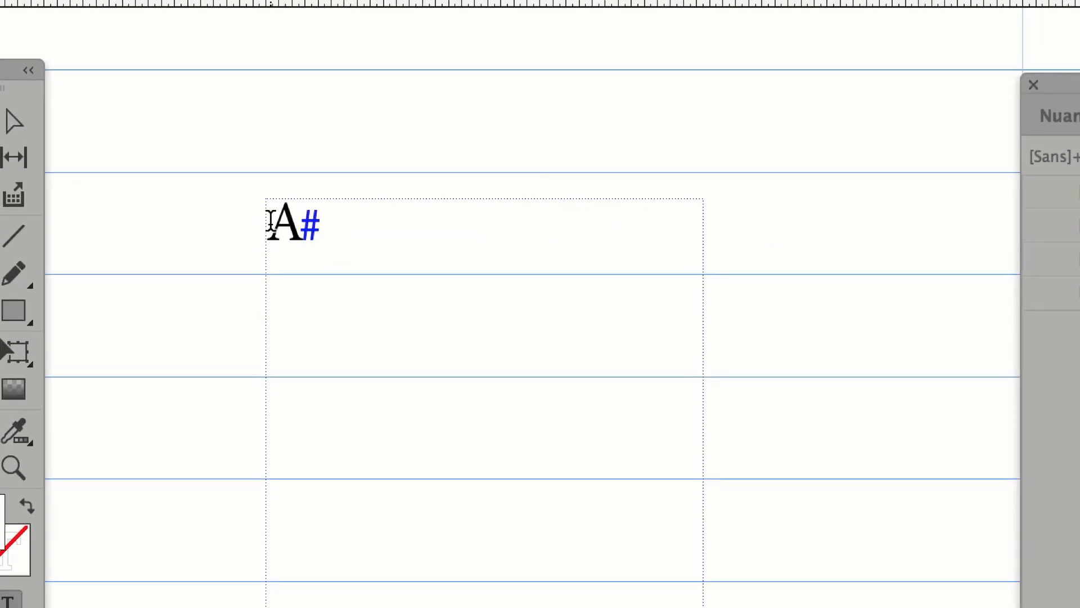
Set the font size of the whole page number marker text in the frame to 30 pt
left_click_drag(265, 222, 329, 239)
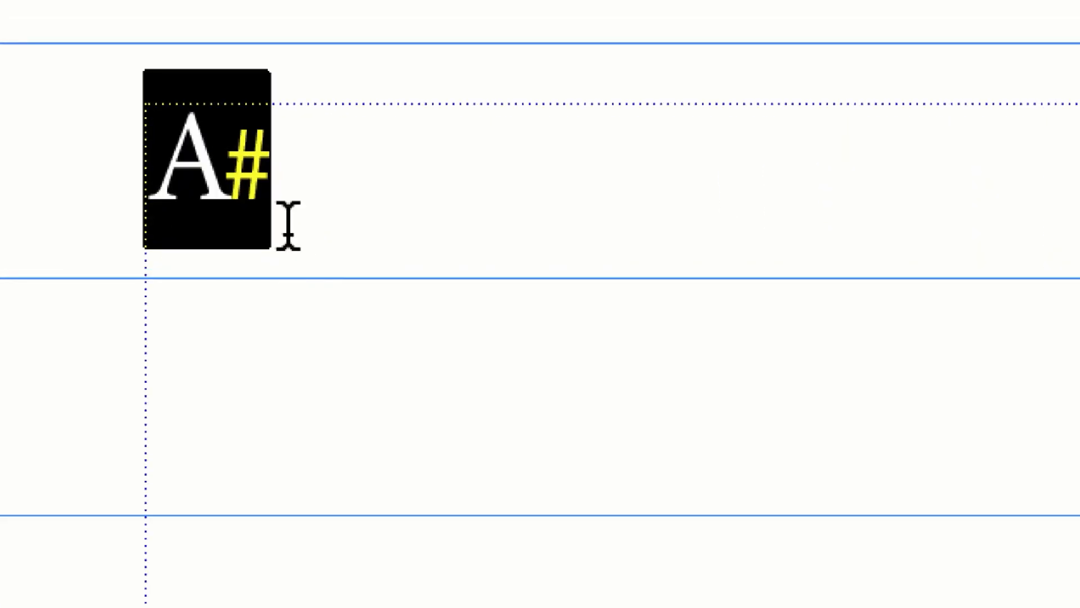
left_click(287, 223)
left_click_drag(160, 180, 276, 203)
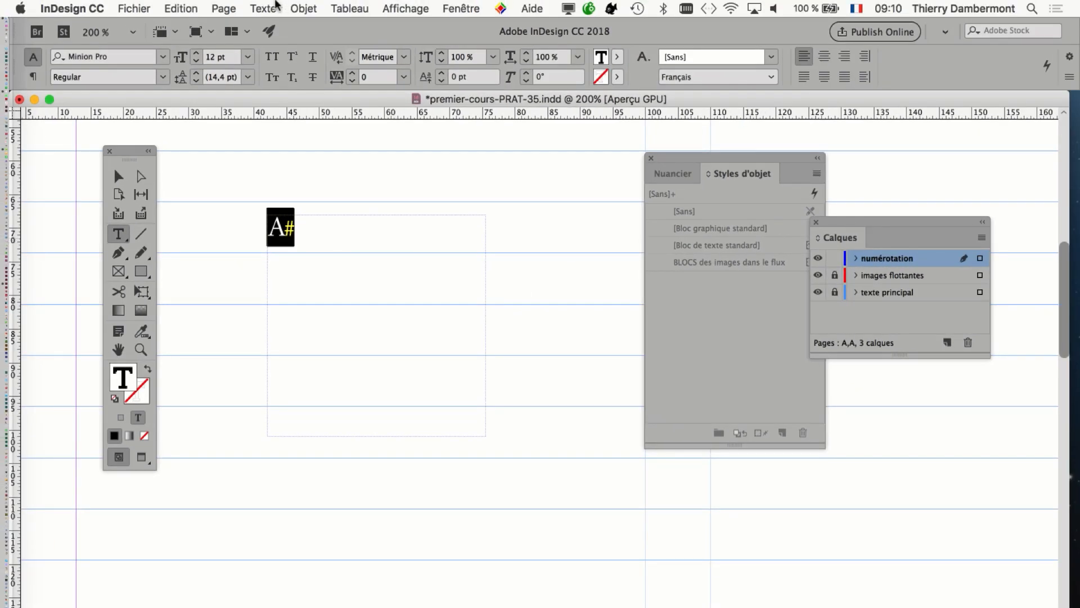
left_click(274, 8)
left_click(299, 86)
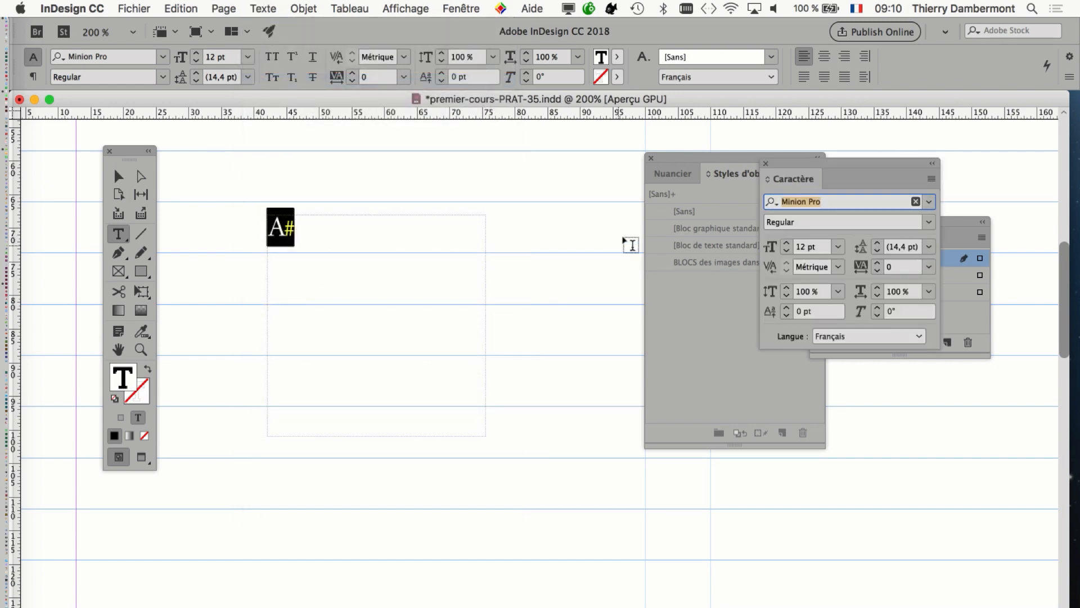
left_click_drag(827, 167, 403, 167)
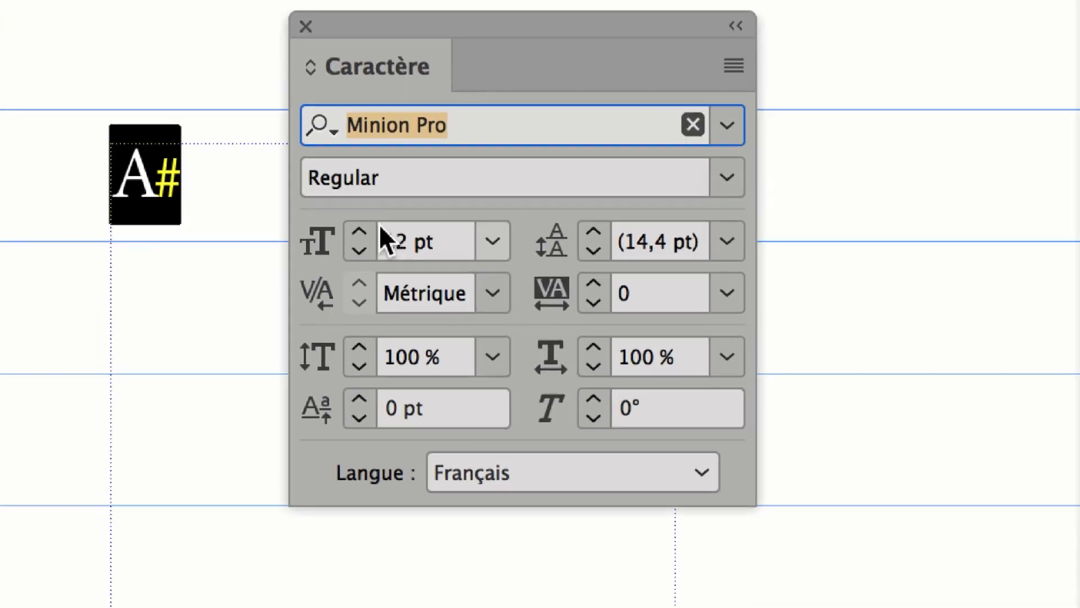
left_click(300, 375)
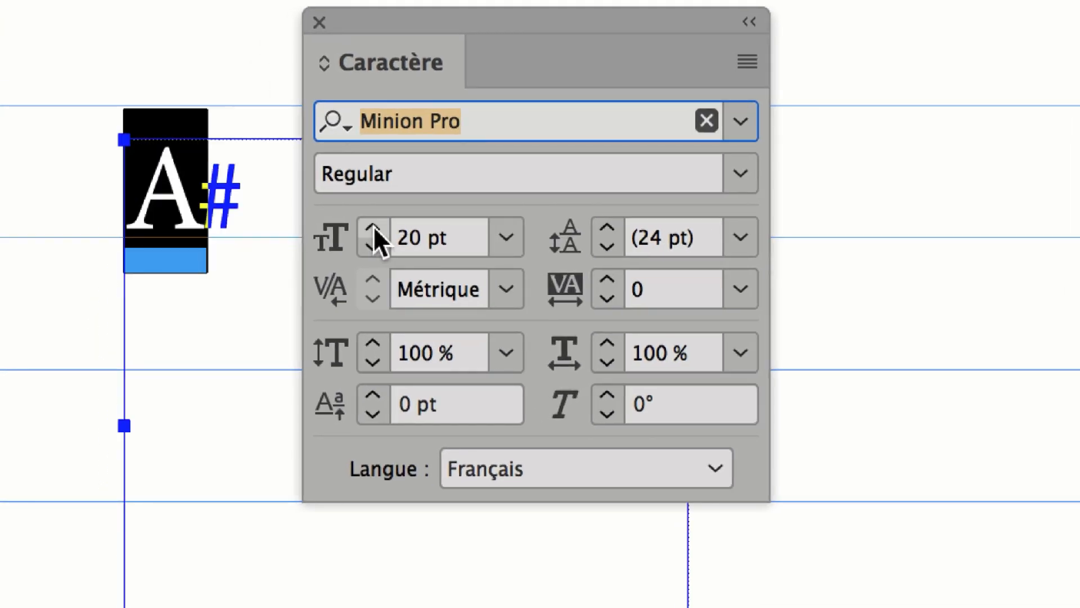
left_click(373, 227)
left_click(374, 226)
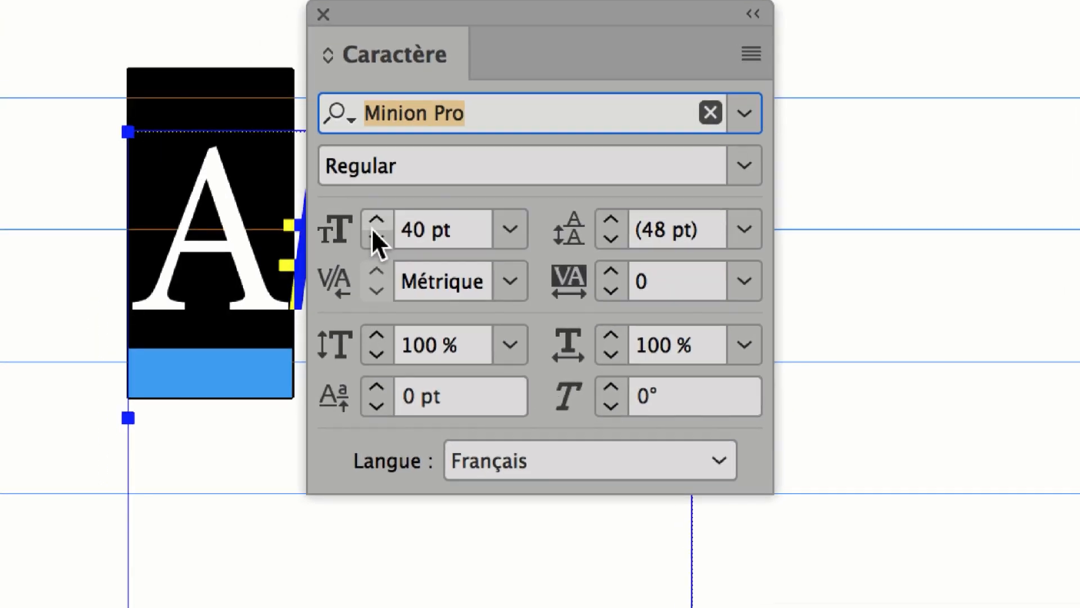
left_click(376, 239)
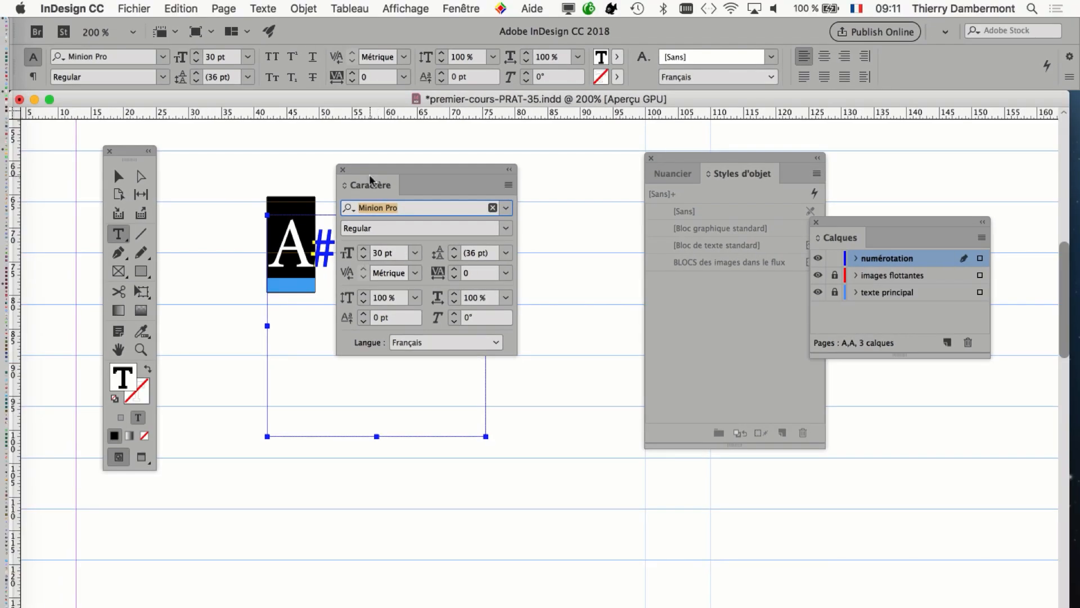
left_click_drag(405, 170, 502, 137)
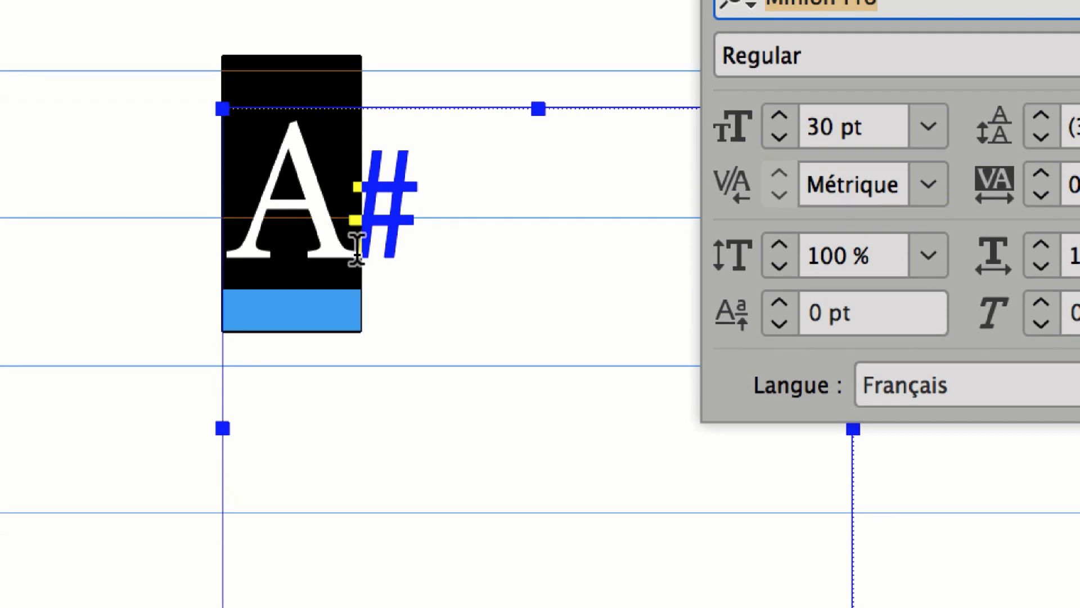
left_click(257, 243)
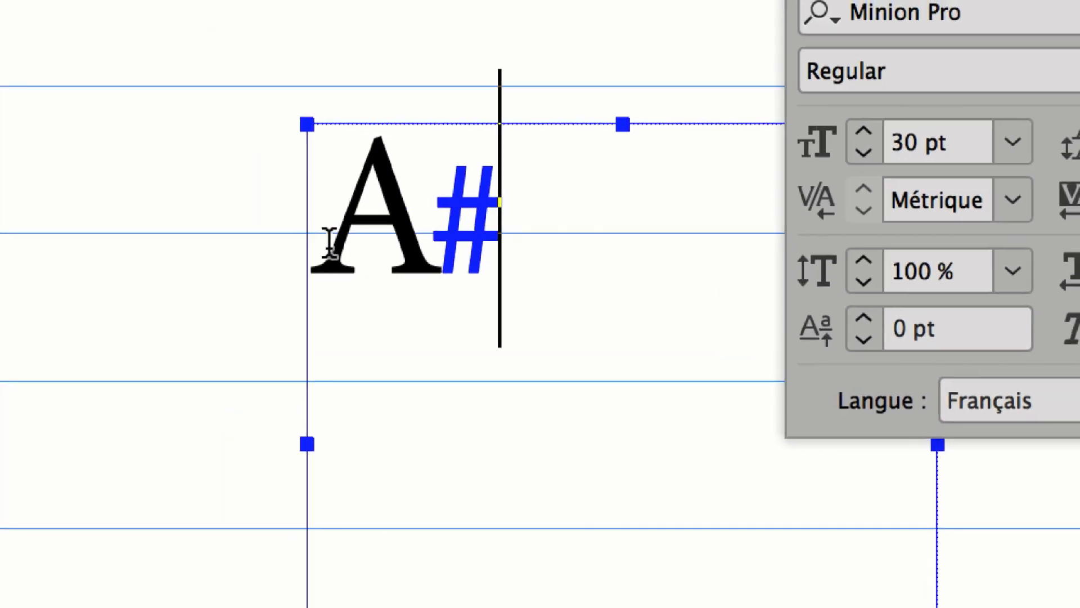
left_click_drag(331, 245, 484, 228)
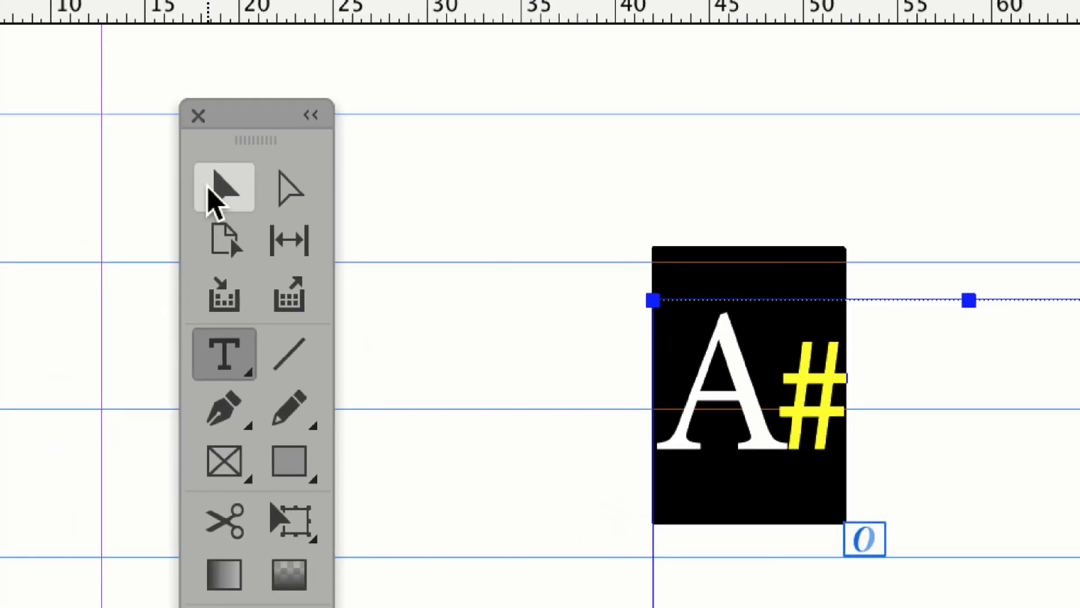
Shrink the page number text frame to about 23.5 mm wide and 12 mm high around the marker
left_click(209, 191)
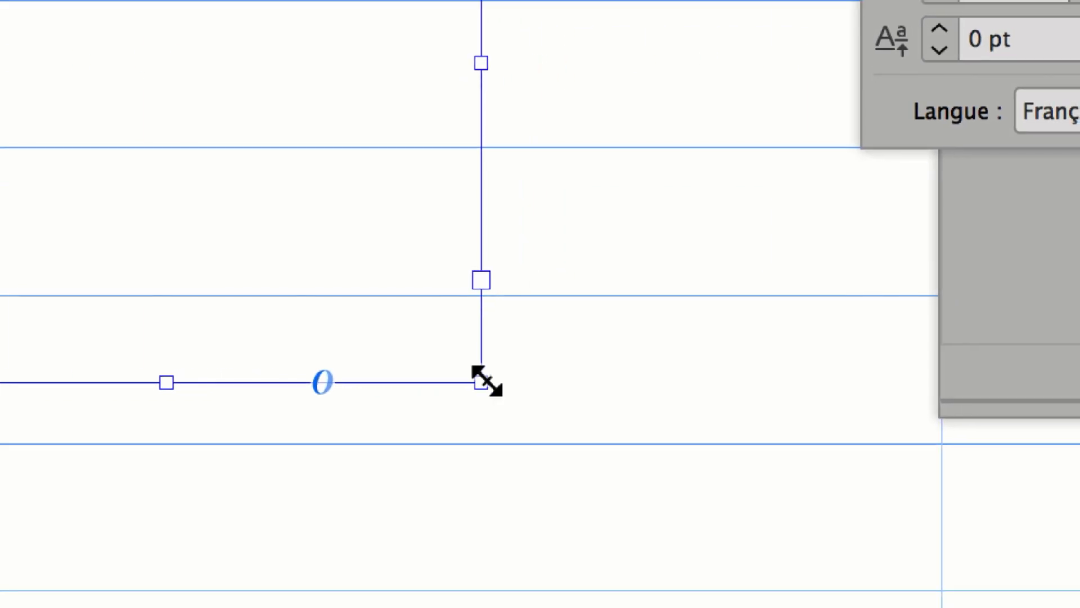
left_click(482, 393)
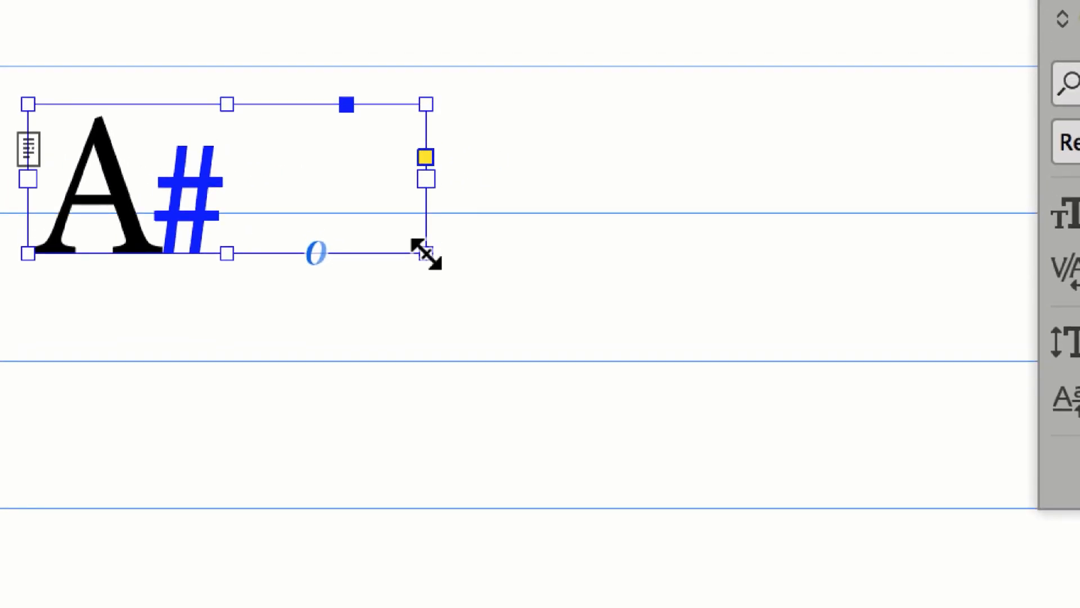
left_click_drag(426, 254, 435, 276)
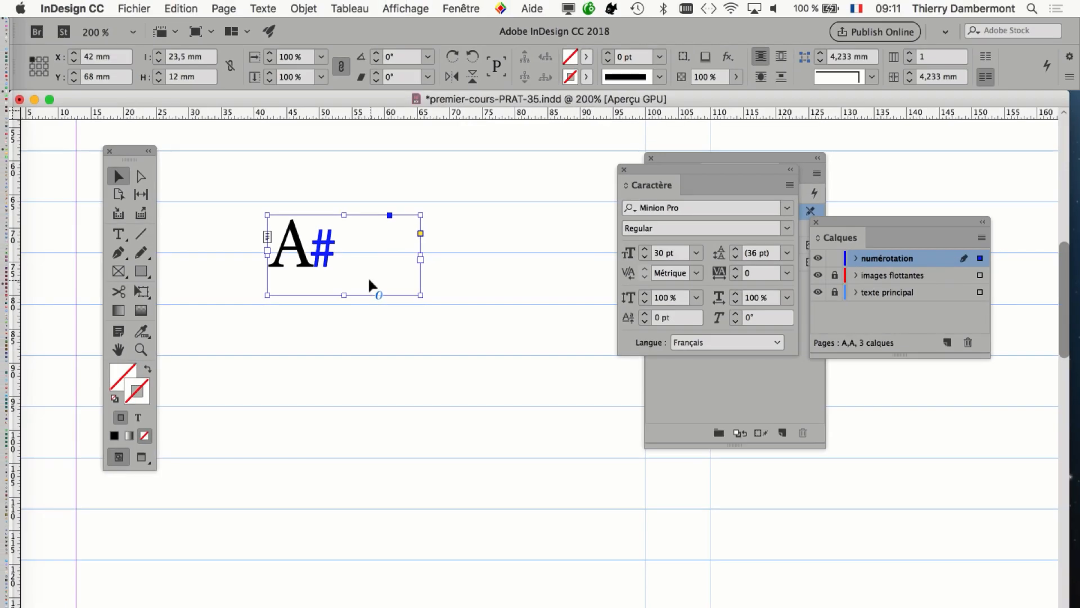
Centre the page number paragraph horizontally within its text frame
key("super+F7")
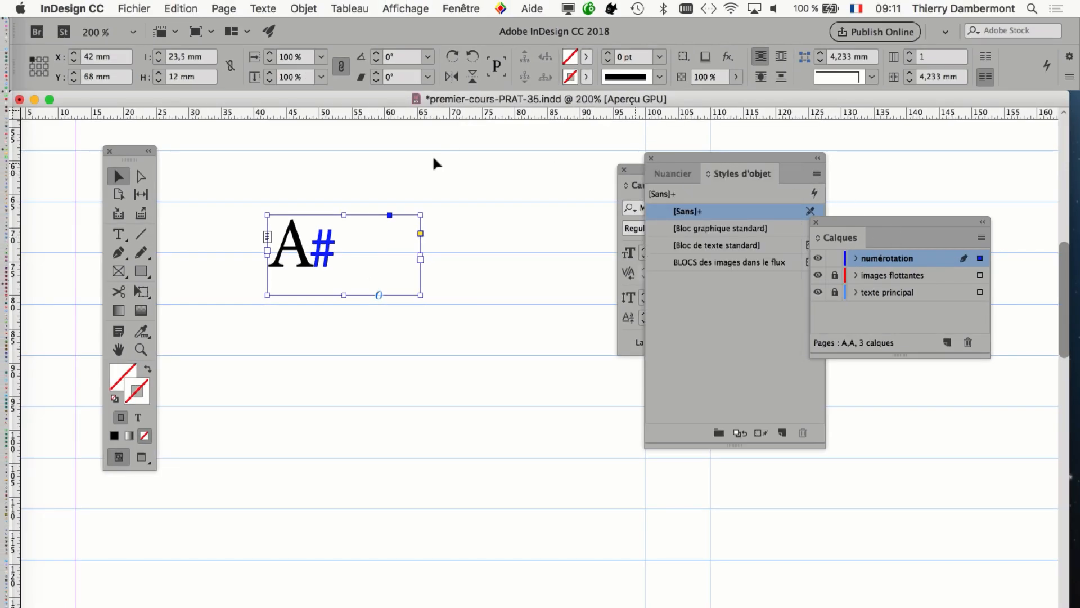
left_click(276, 7)
left_click(309, 96)
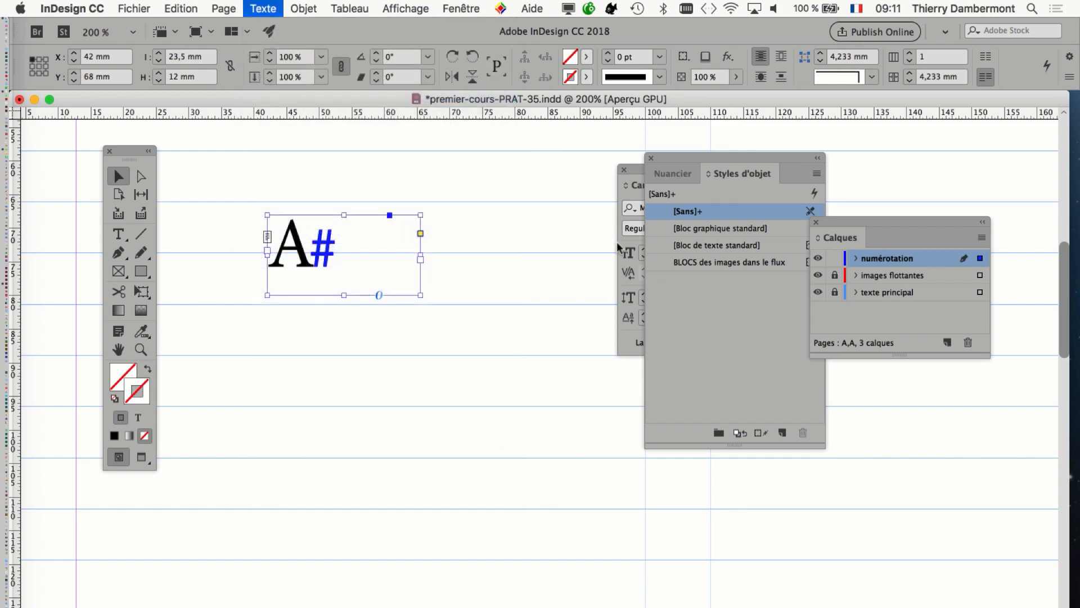
left_click_drag(587, 162, 424, 188)
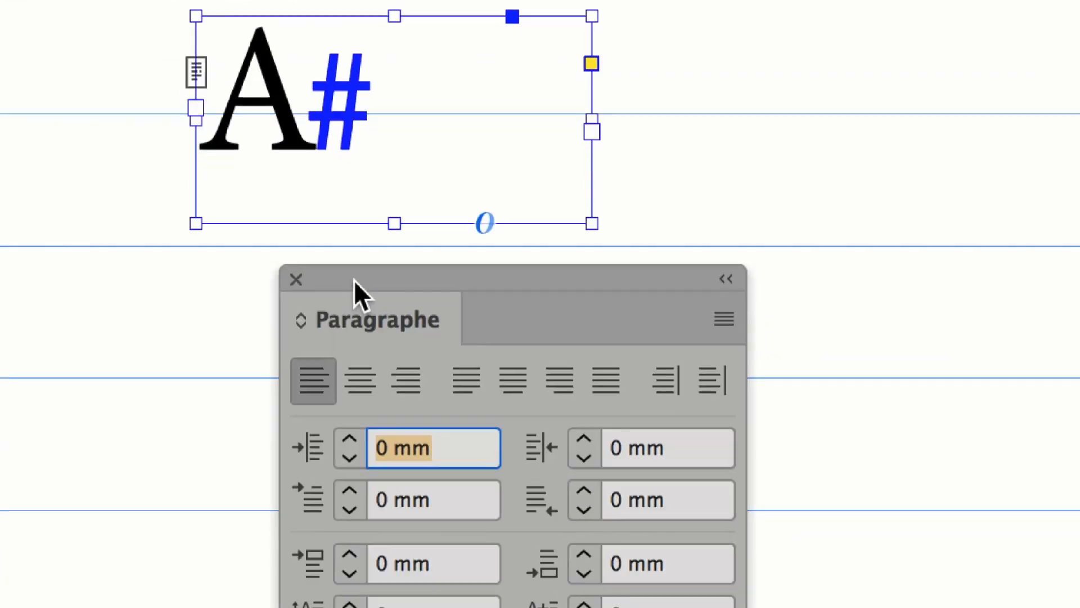
left_click(360, 355)
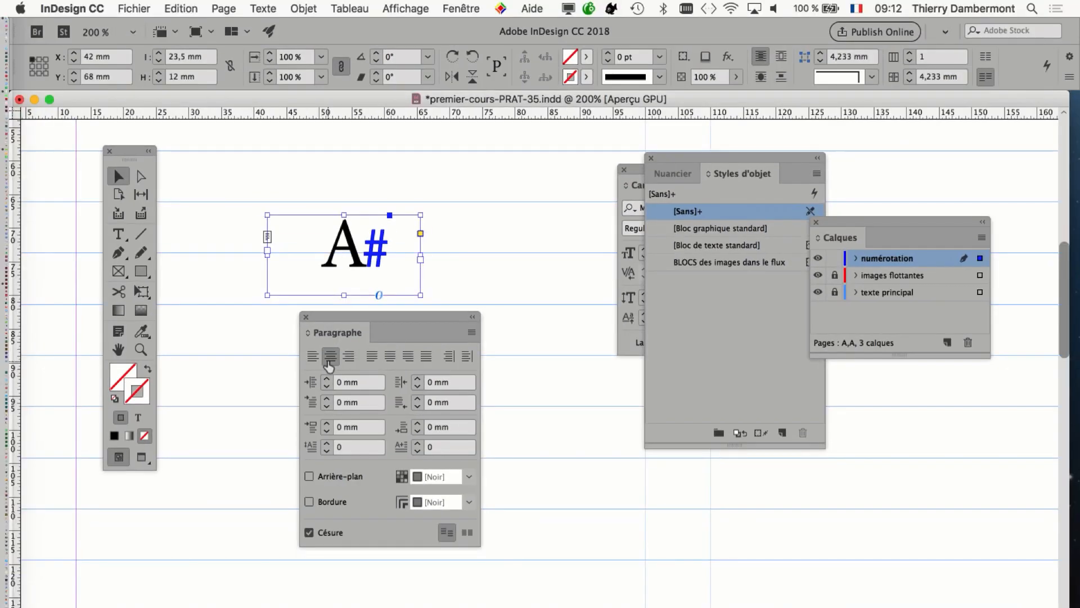
Set the page number frame's vertical justification to Centrer in the text frame options, with Aperçu enabled
key("super+b")
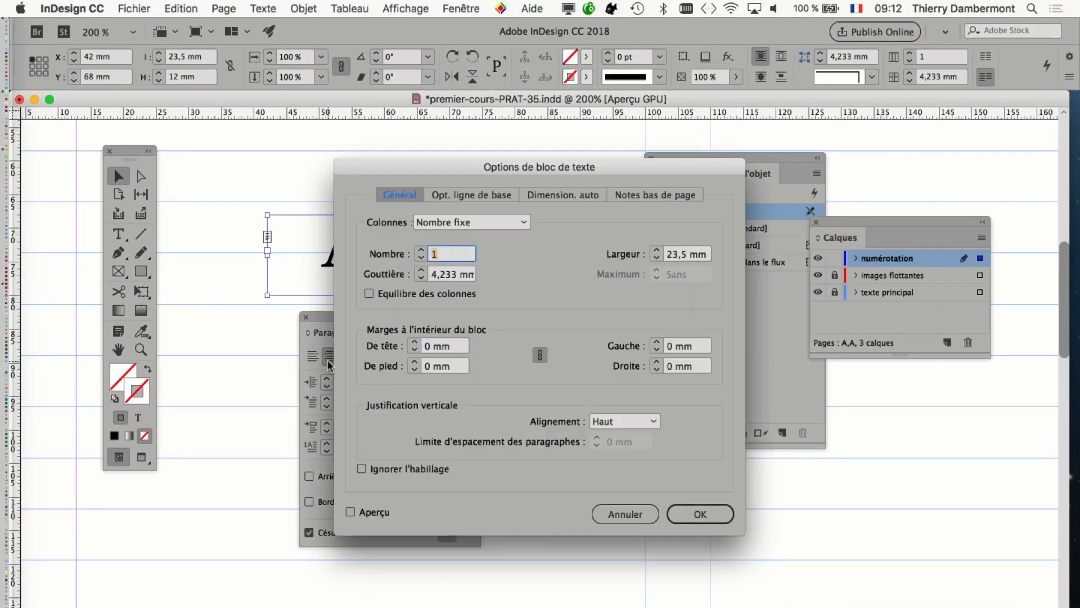
left_click_drag(442, 166, 555, 137)
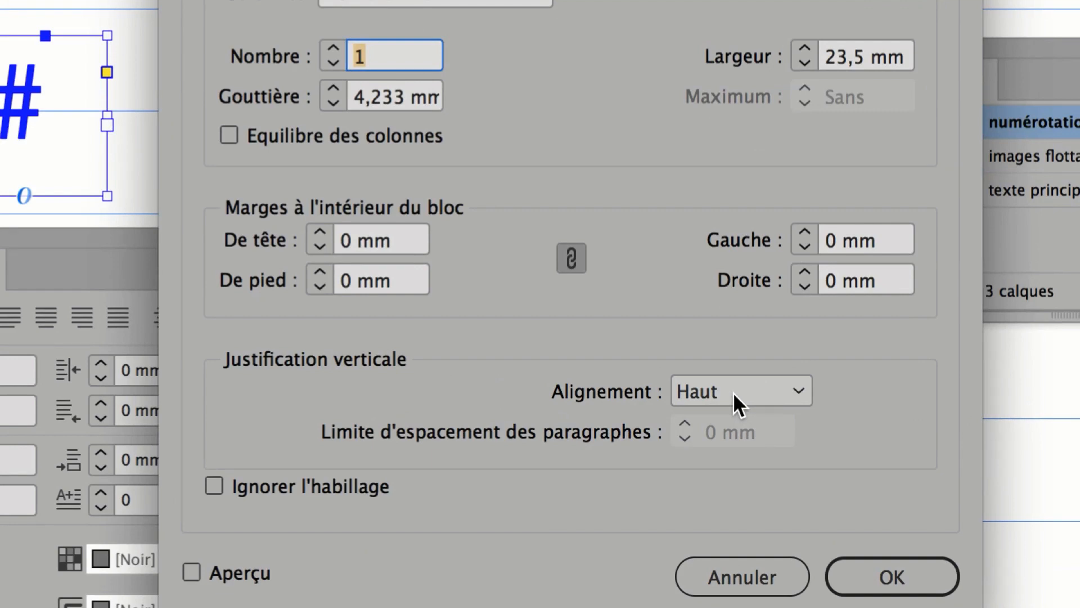
left_click(734, 393)
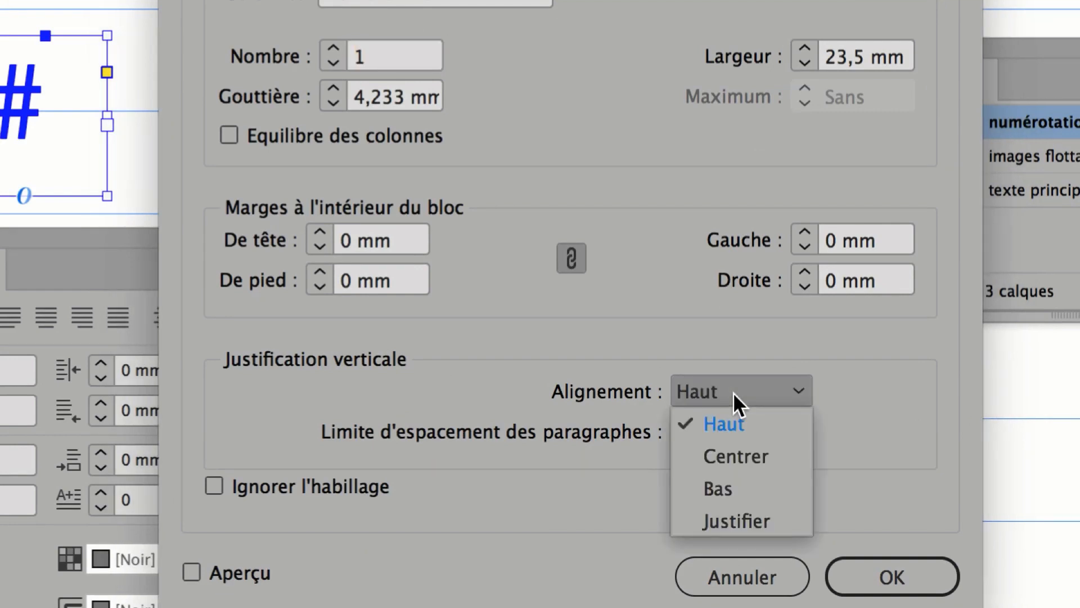
left_click(738, 414)
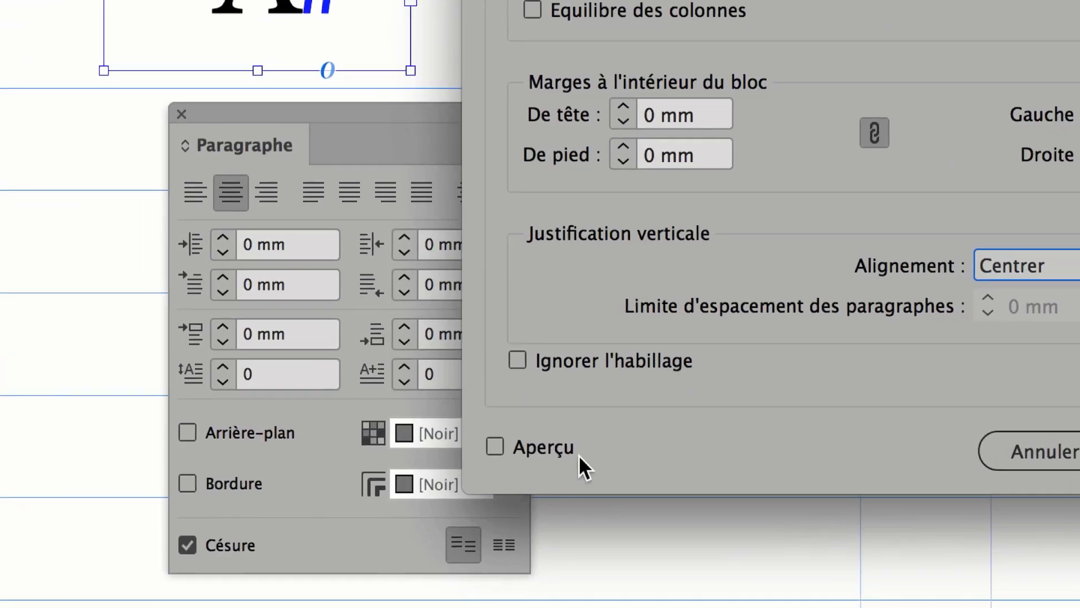
left_click(344, 557)
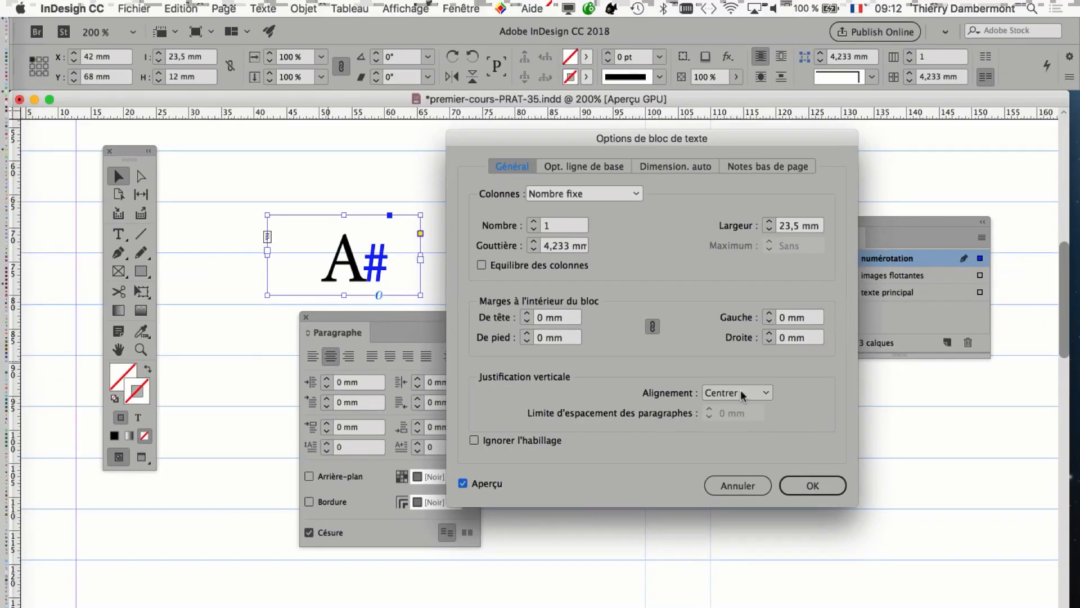
left_click(837, 493)
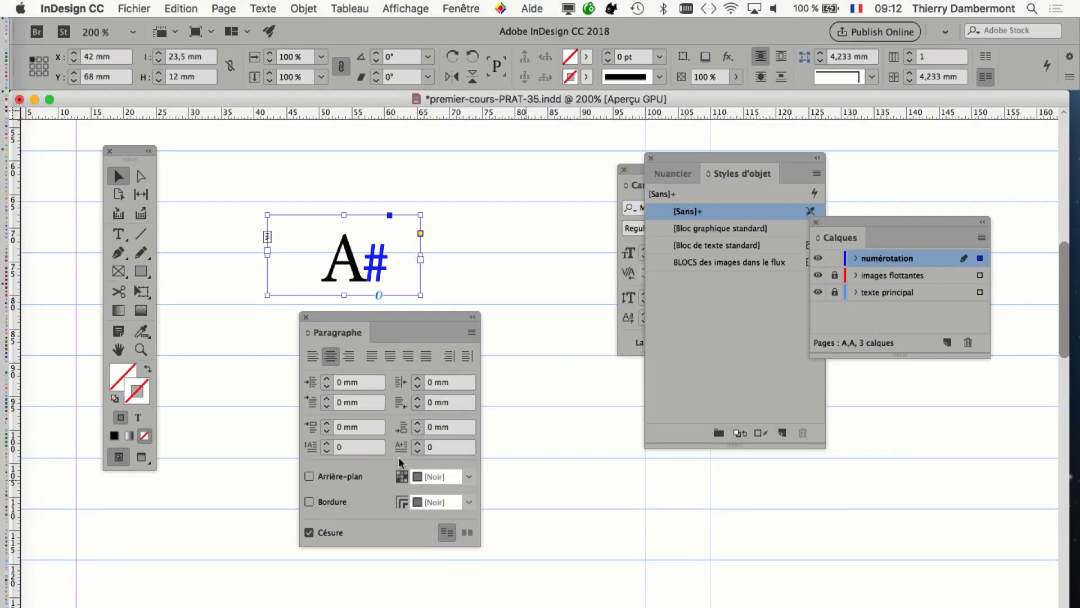
left_click_drag(353, 321, 925, 469)
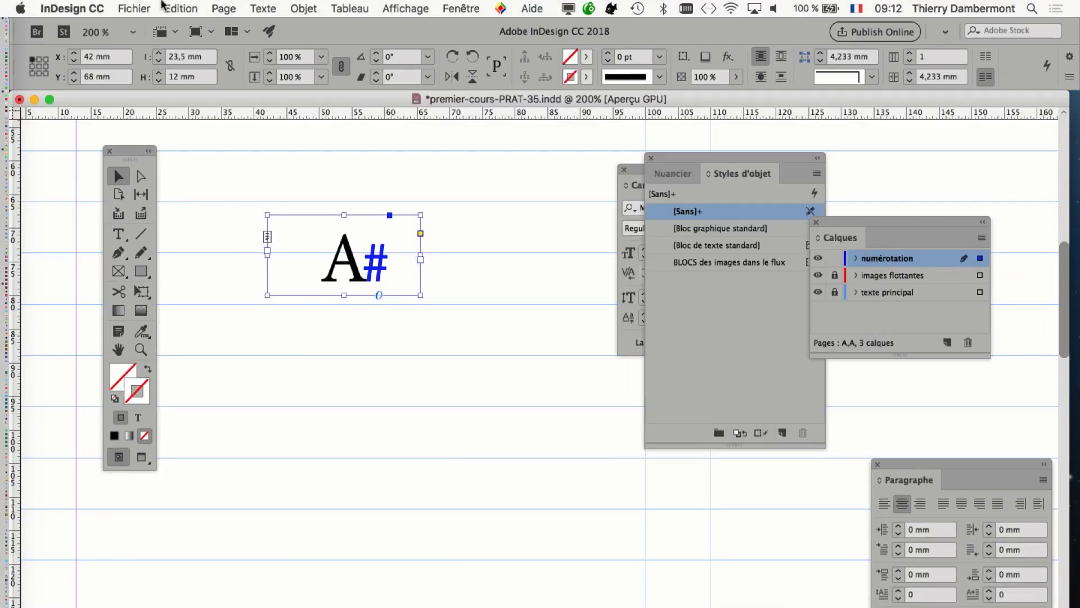
Save the document under the new name premier-cours-PRAT-36.indd in the Dossier-cours-PRAT-H-35 folder
left_click(133, 8)
left_click(188, 122)
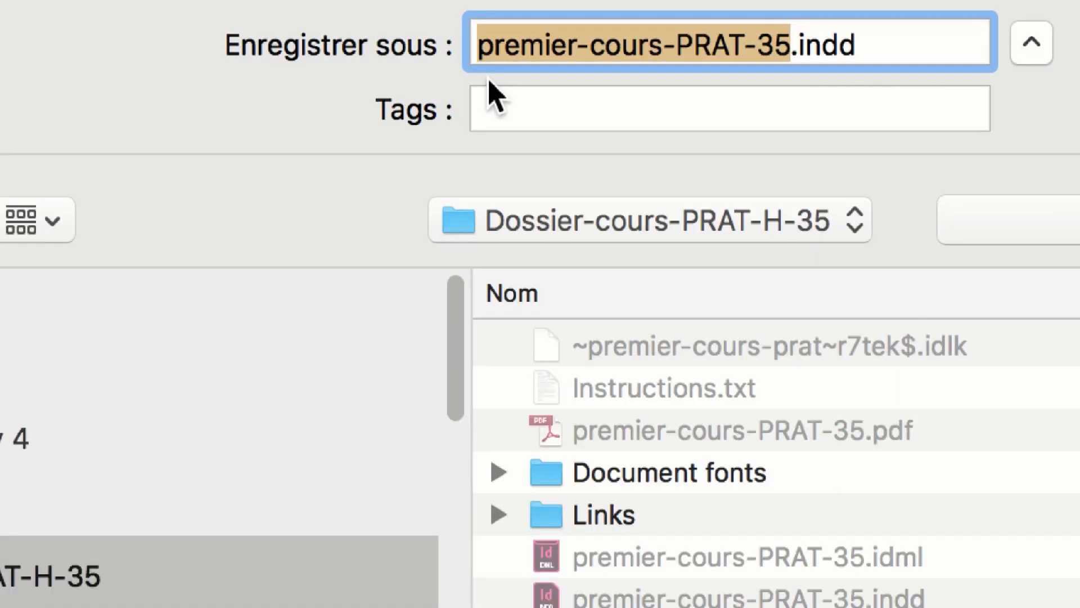
left_click(785, 43)
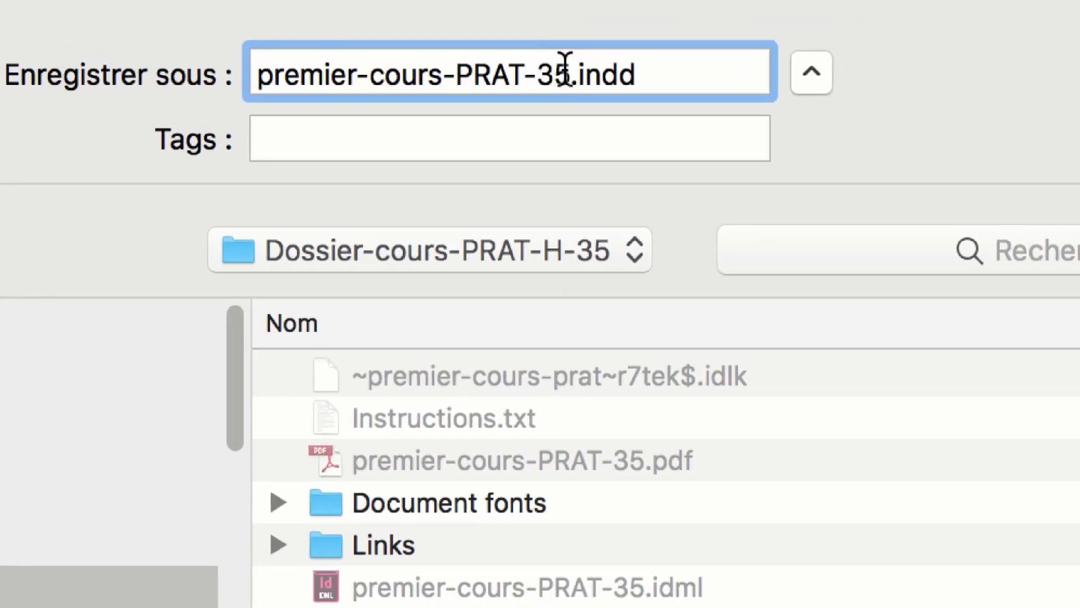
left_click_drag(566, 69, 561, 68)
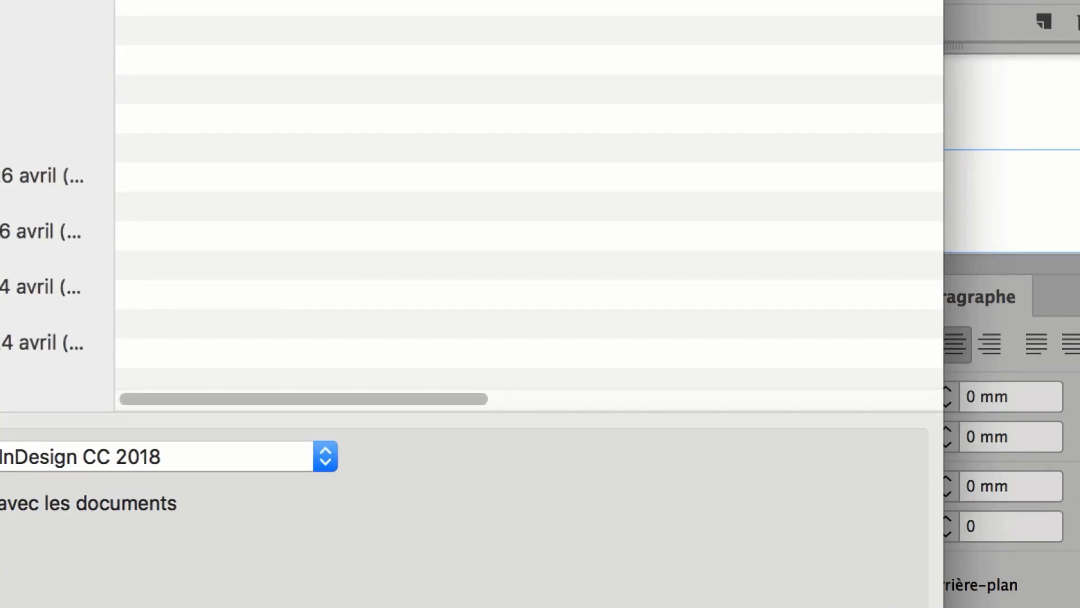
key("Return")
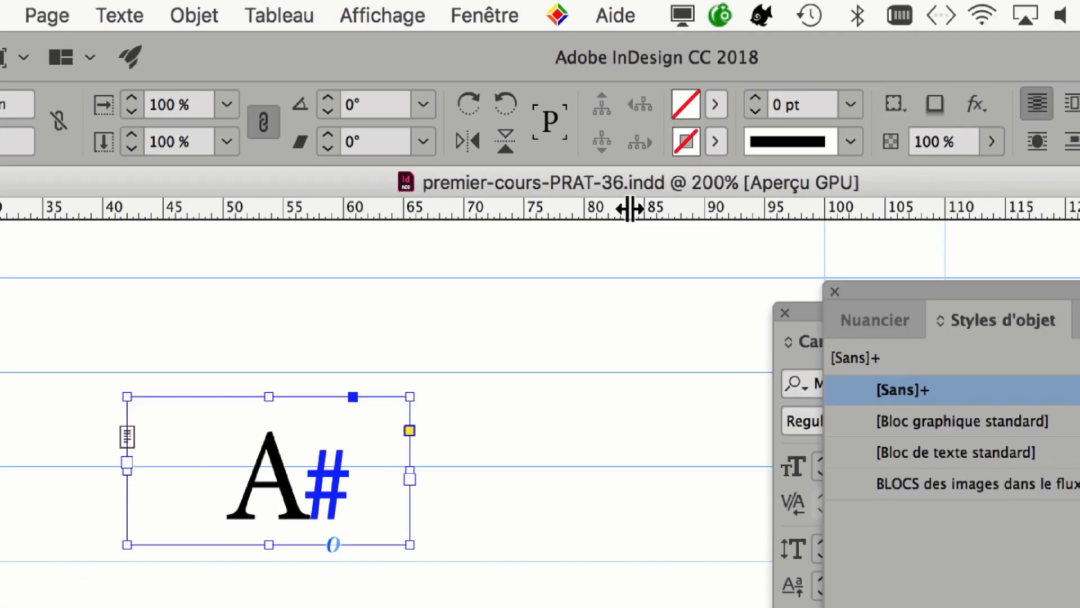
Move the page number frame to the foot of the left master page, just below the bottom margin, at about X 93.25 mm, Y 284.3 mm
key("super+minus")
key("super+minus")
key("super+minus")
key("super+minus")
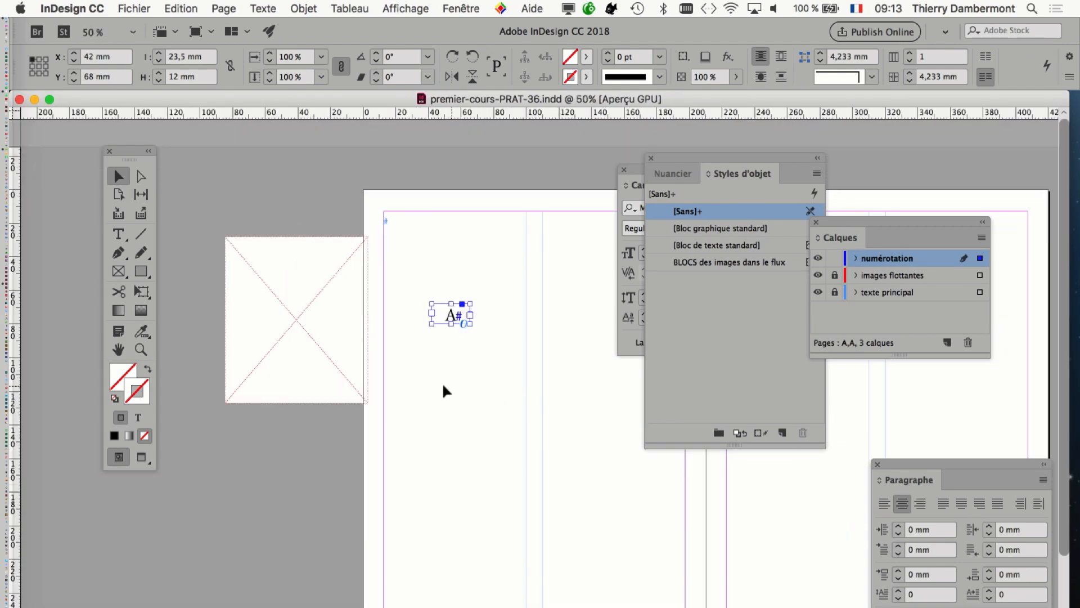
left_click_drag(444, 391, 298, 221)
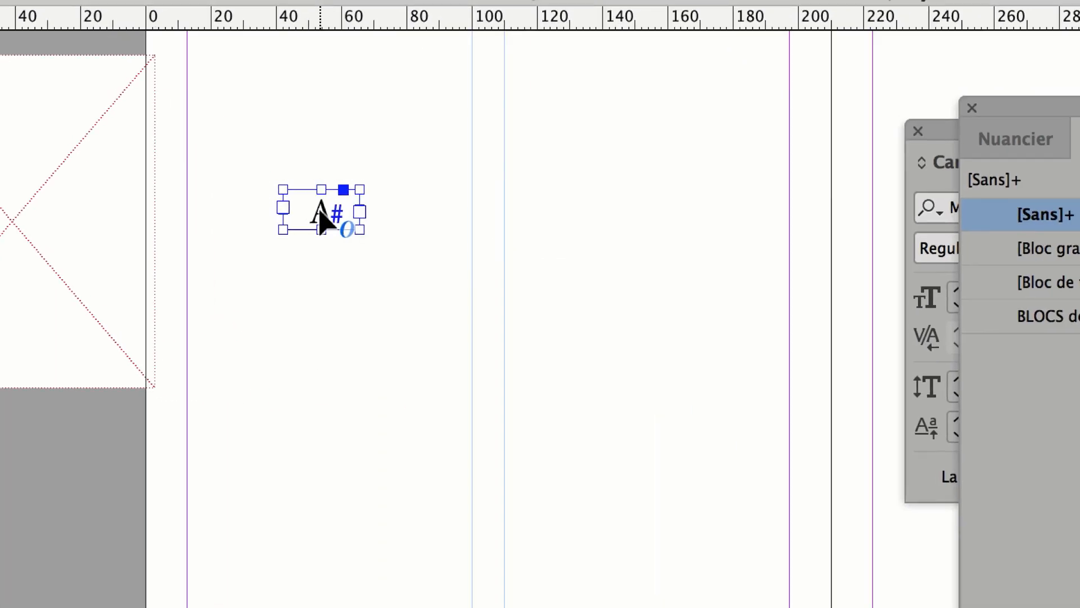
left_click_drag(320, 214, 491, 607)
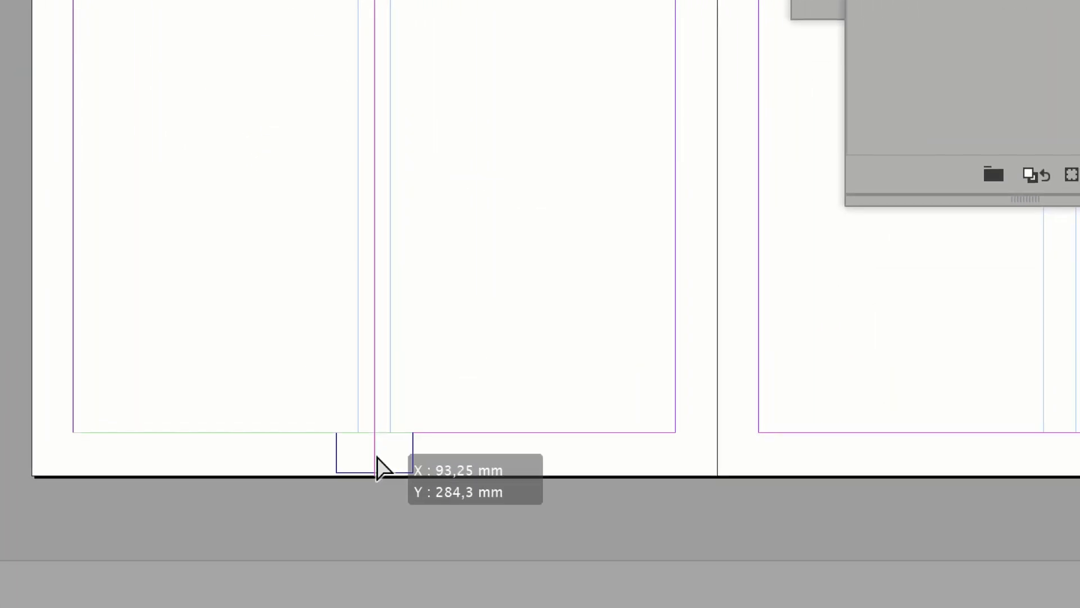
left_click_drag(377, 457, 377, 456)
scroll(377, 461, "up", 1)
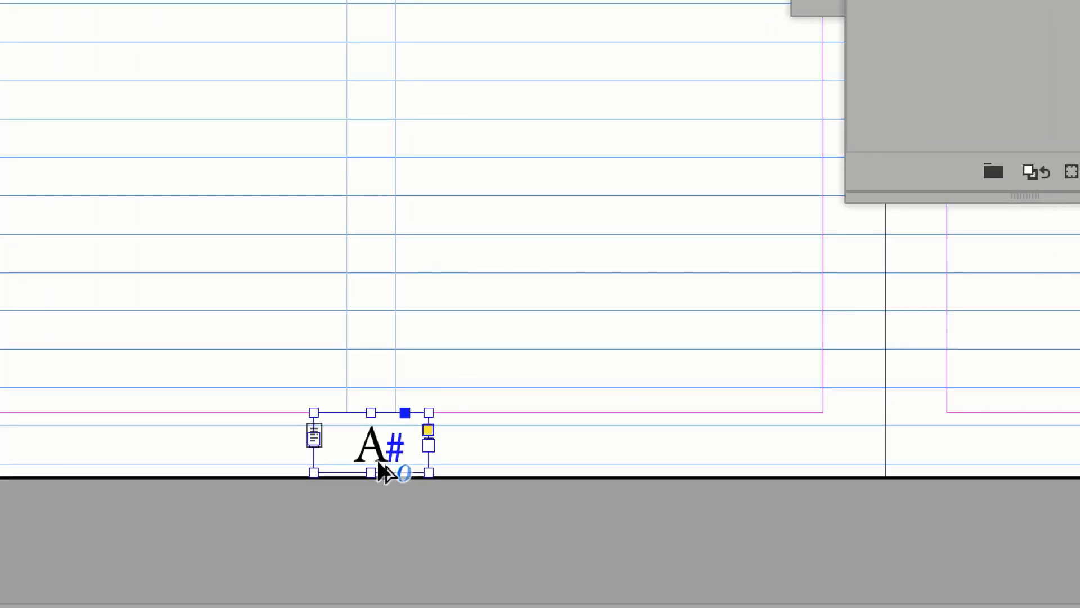
scroll(377, 460, "up", 1)
scroll(375, 458, "up", 1)
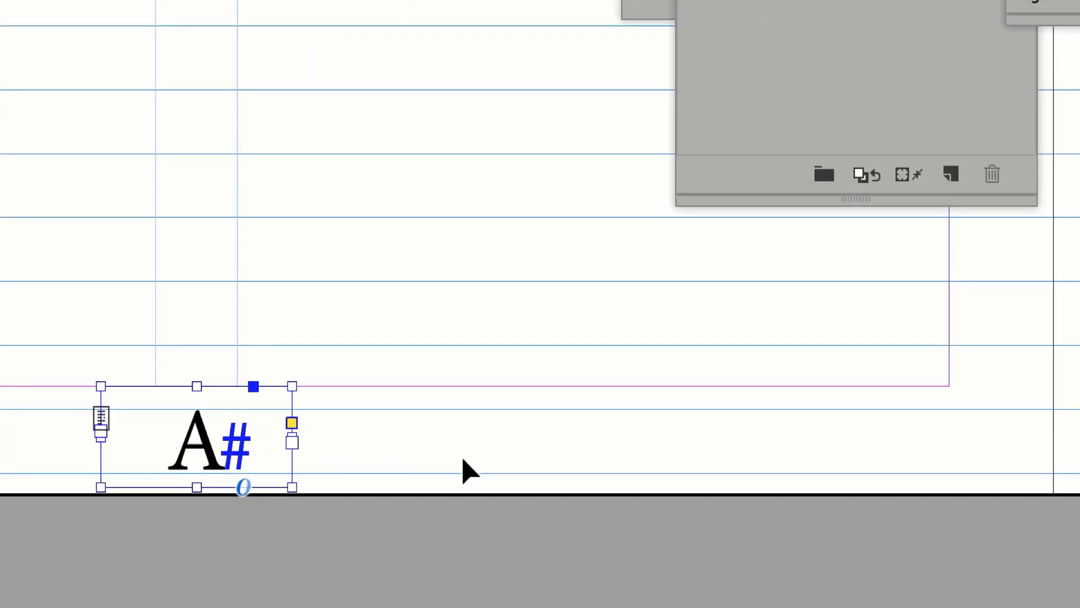
left_click(463, 459)
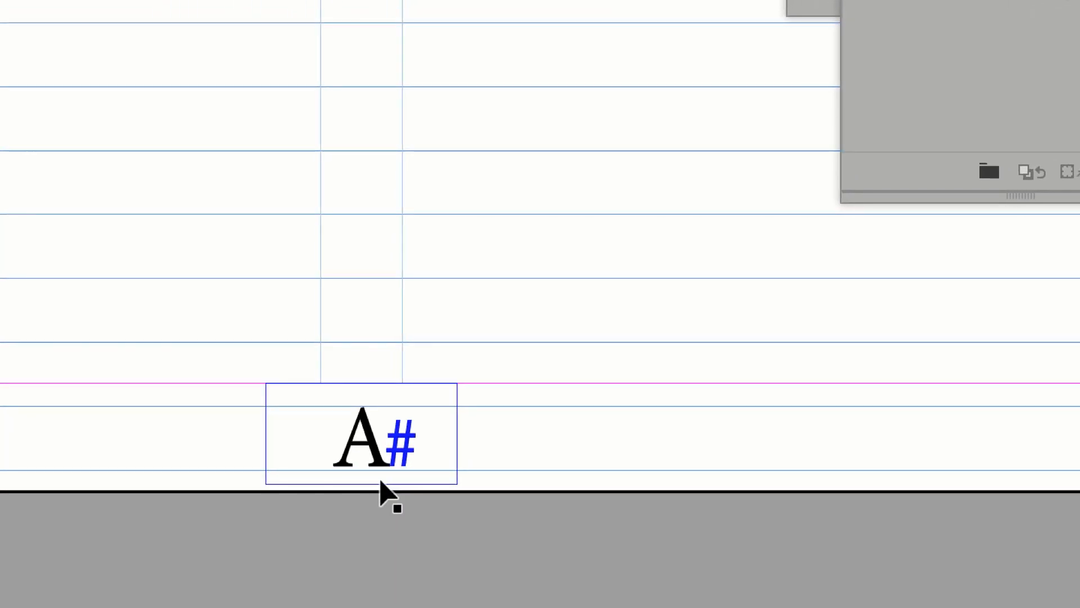
left_click(383, 481)
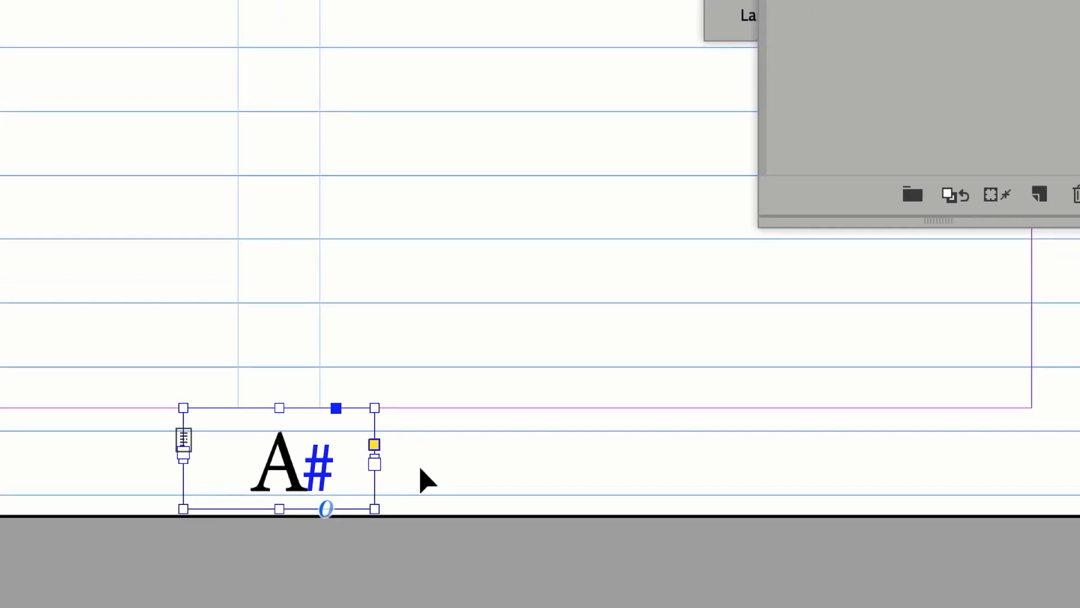
Move the page number frame away and realign it centred under the left page's column gutter, its top edge on the bottom margin
left_click_drag(296, 450, 432, 371)
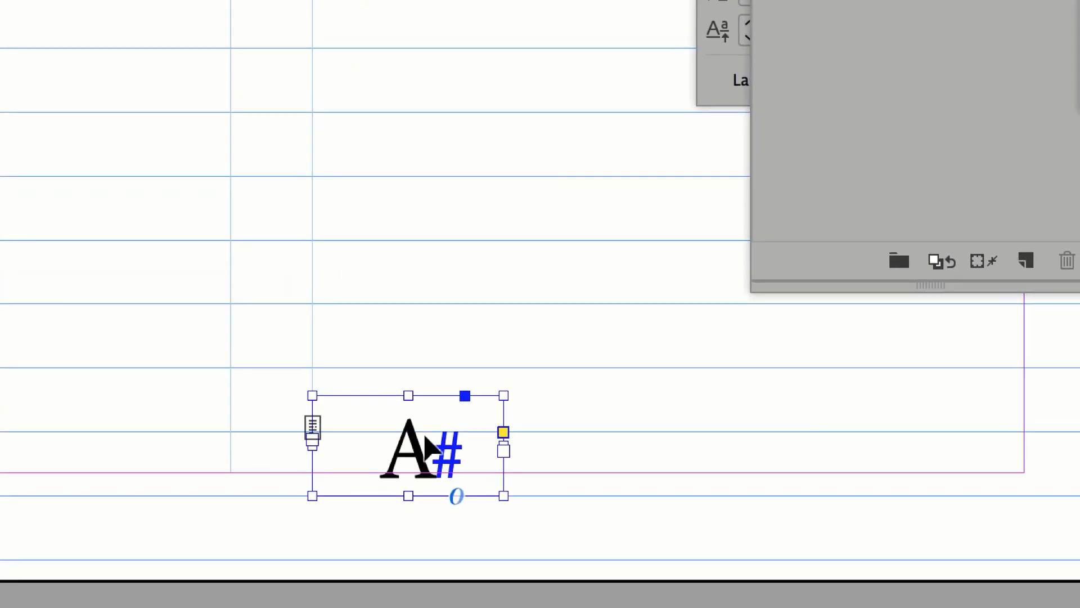
left_click_drag(426, 438, 287, 481)
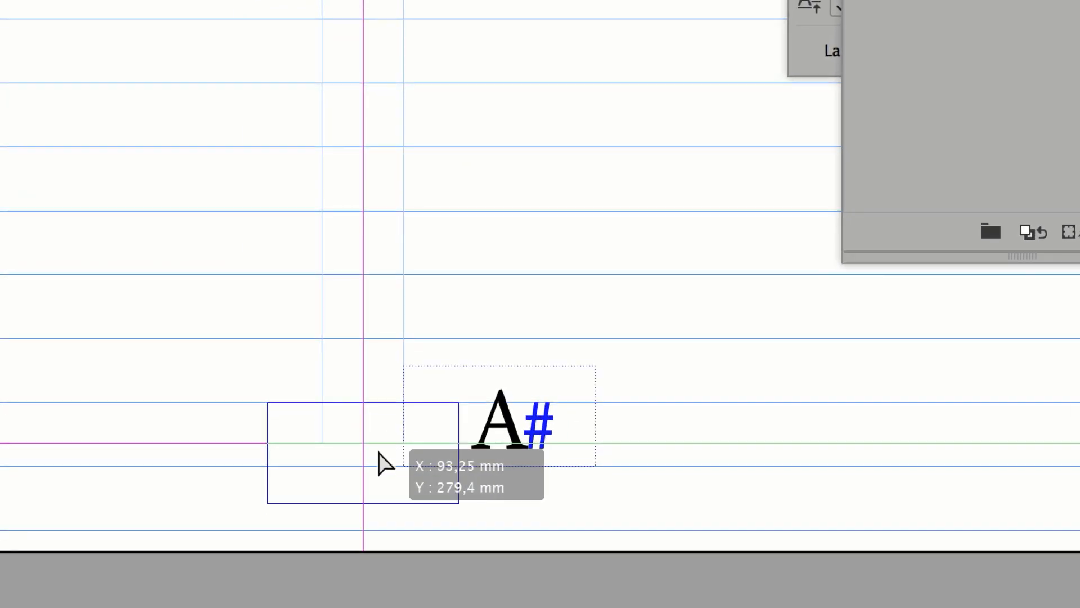
left_click_drag(385, 464, 380, 478)
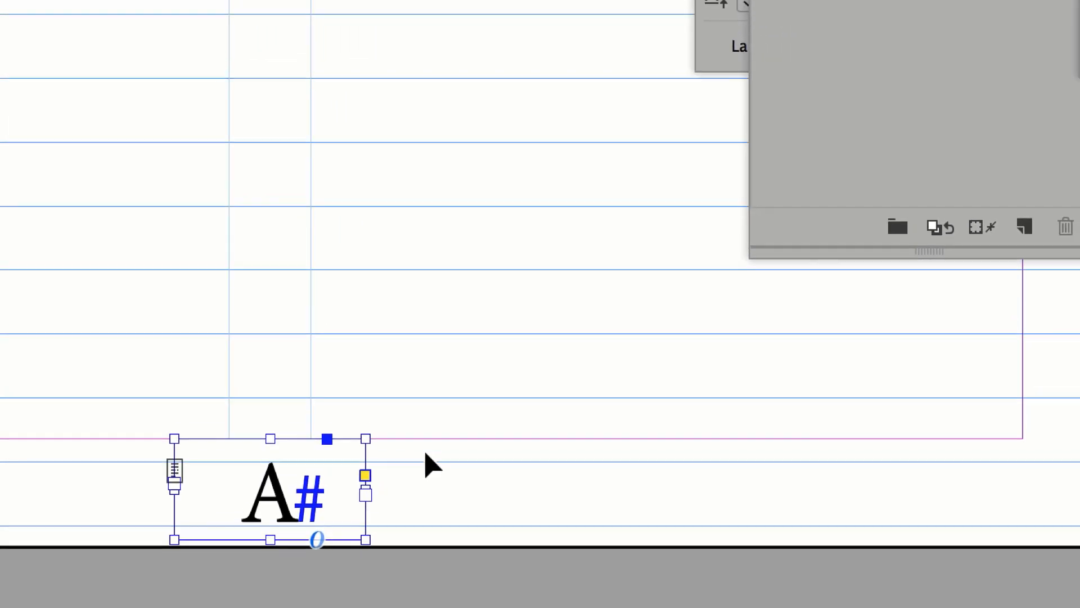
left_click(425, 476)
left_click(298, 495)
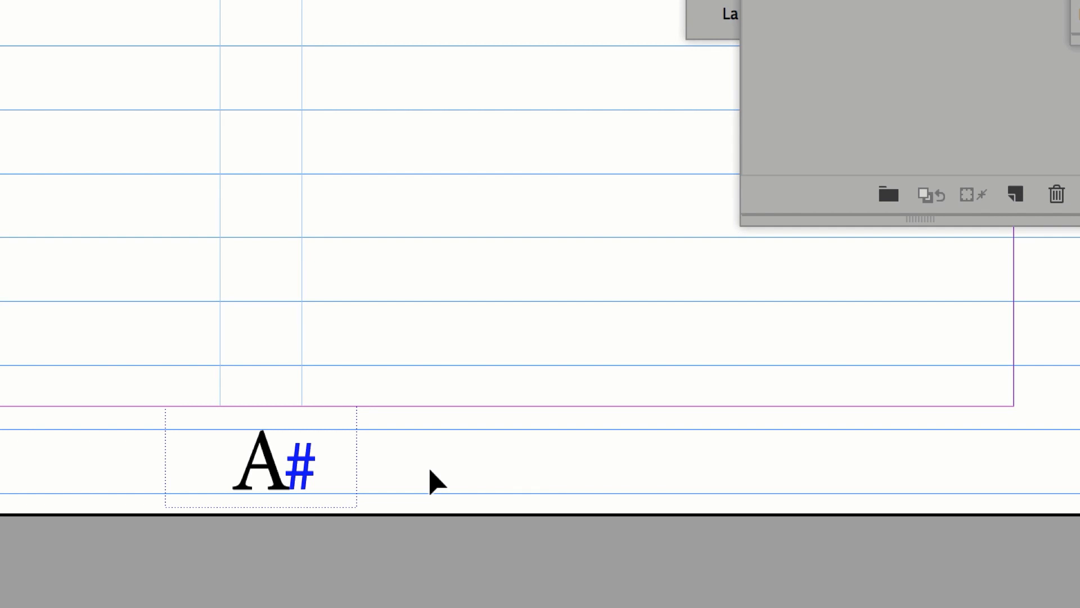
Duplicate the page number frame onto the right master page, centred under its column gutter and level with the original
key("super+minus")
key("super+minus")
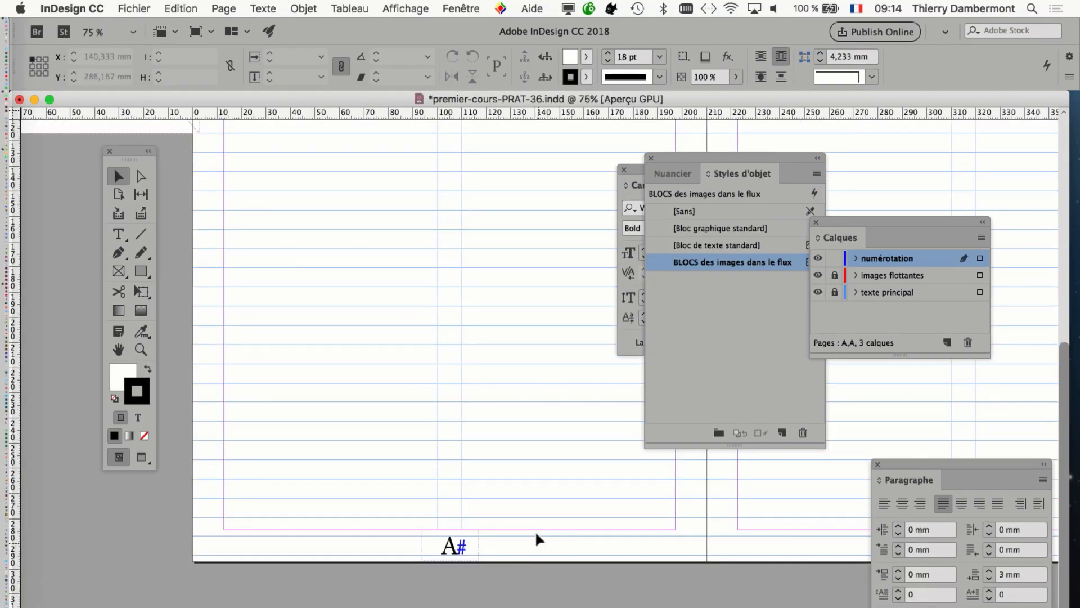
key("super+minus")
scroll(458, 511, "right", 5)
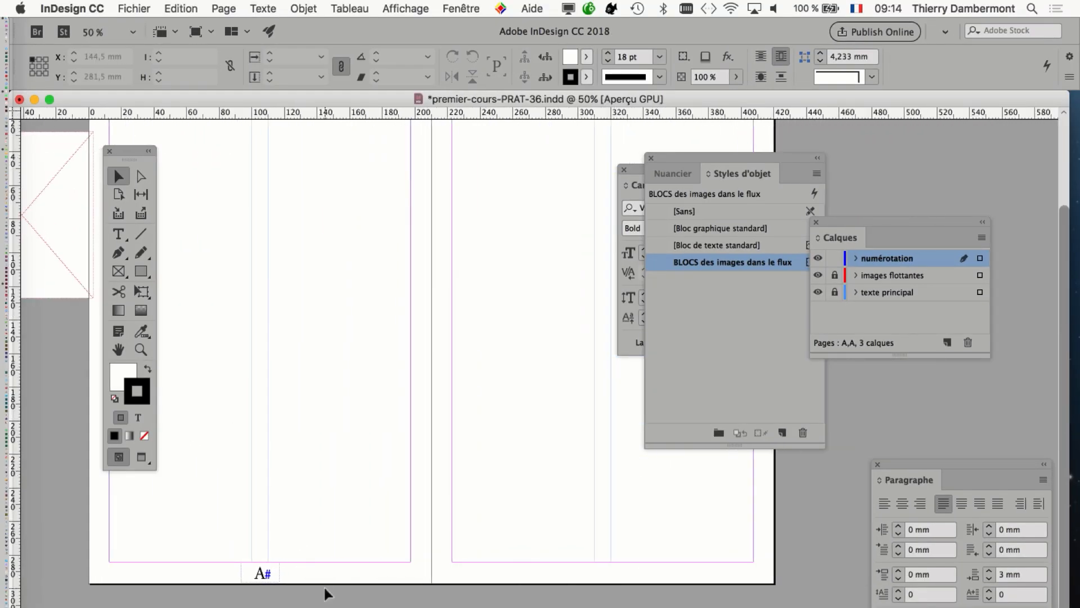
left_click(260, 575)
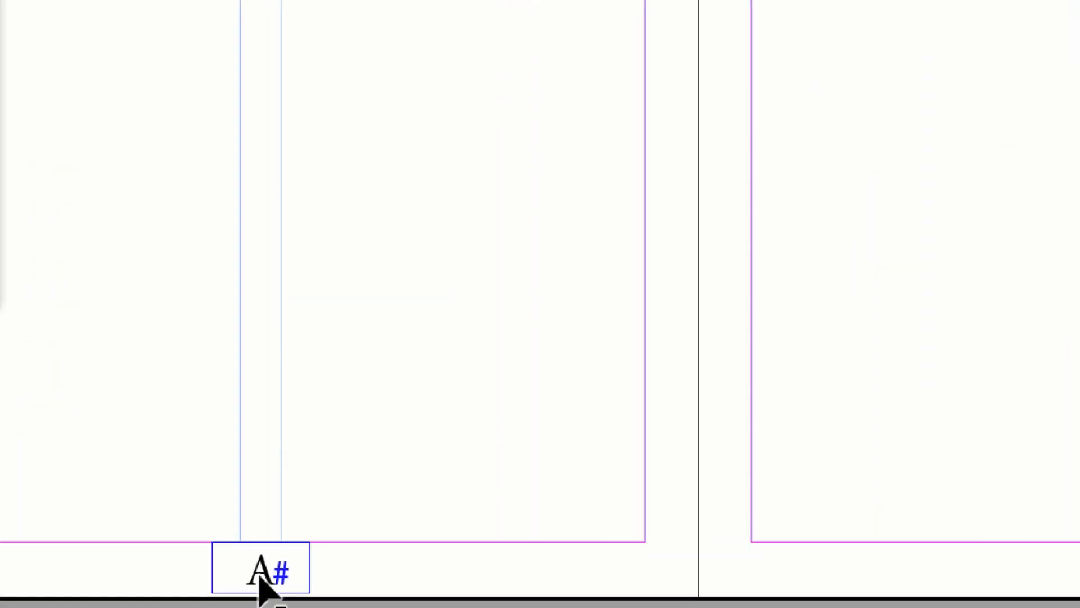
left_click(258, 575)
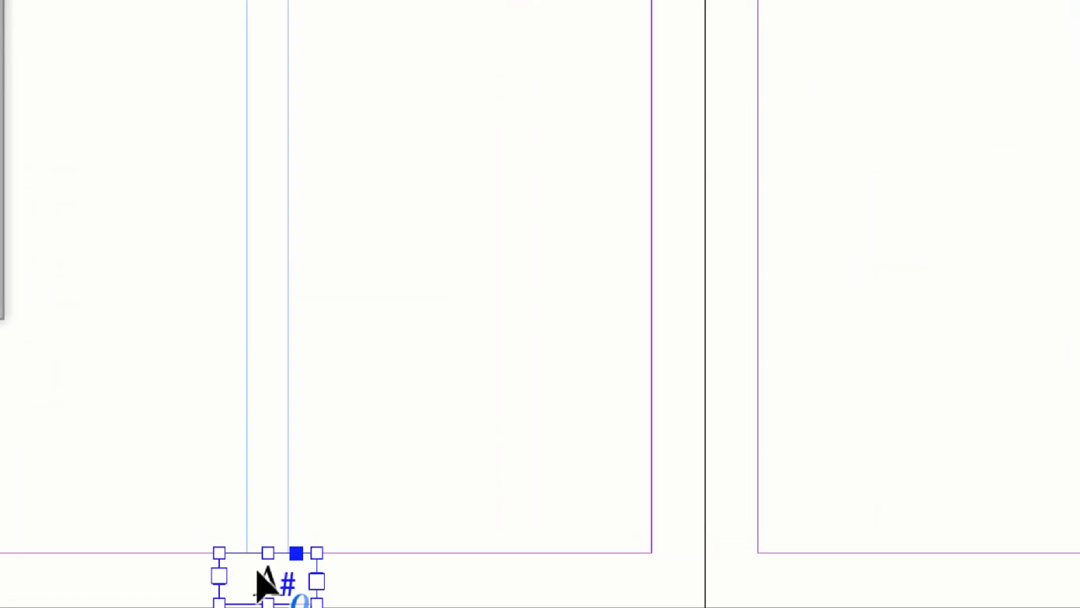
left_click_drag(260, 575, 511, 578)
key("super+minus")
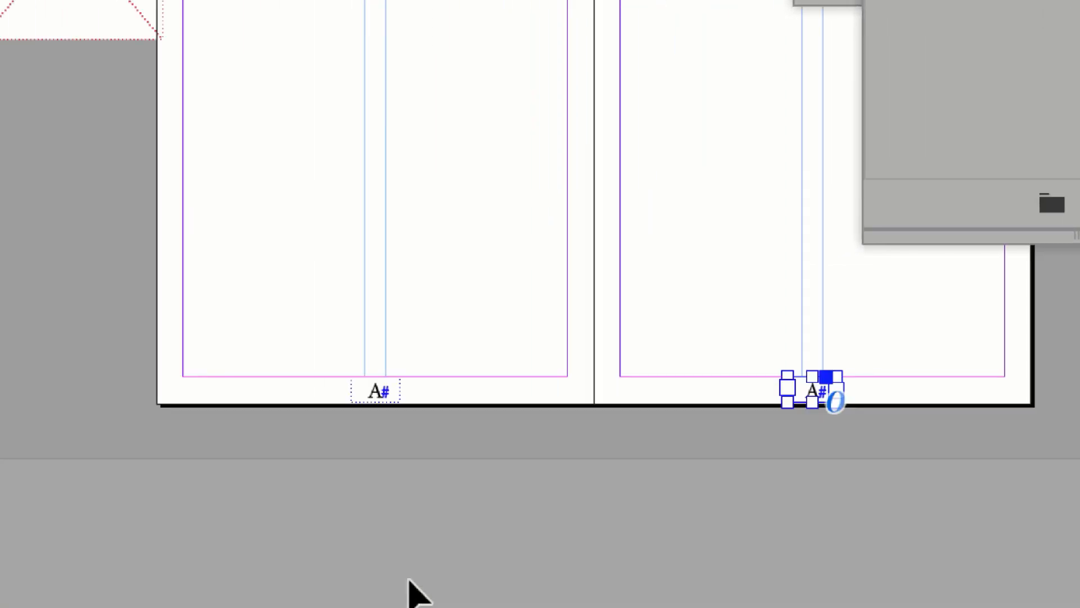
left_click(439, 542)
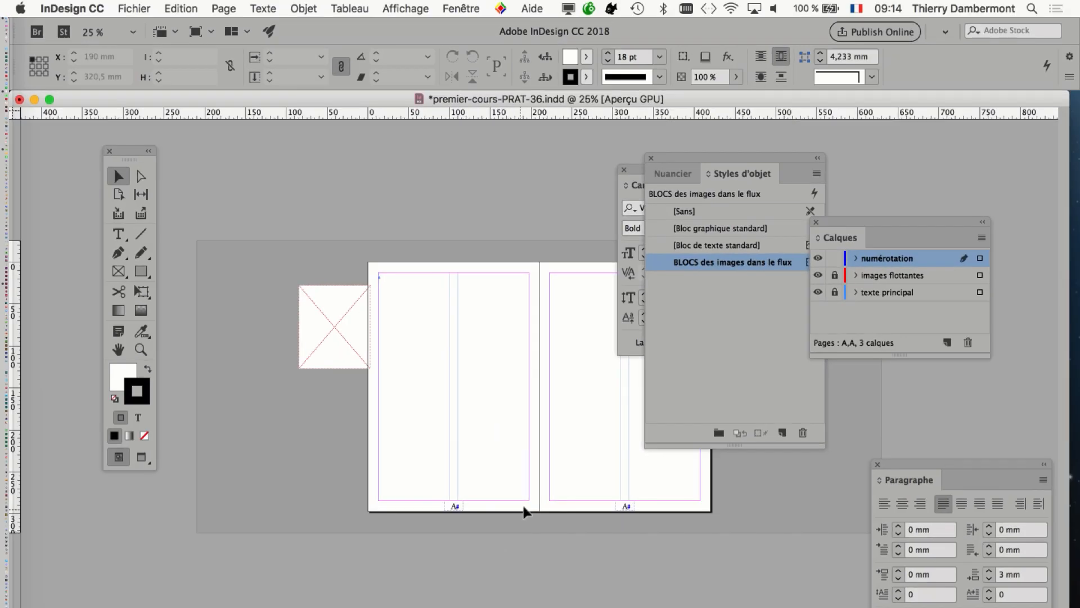
Close the Styles d'objet, Calques, Caractère and Paragraphe panels to clear the view of the master spread
key("super+equal")
left_click_drag(595, 551, 360, 378)
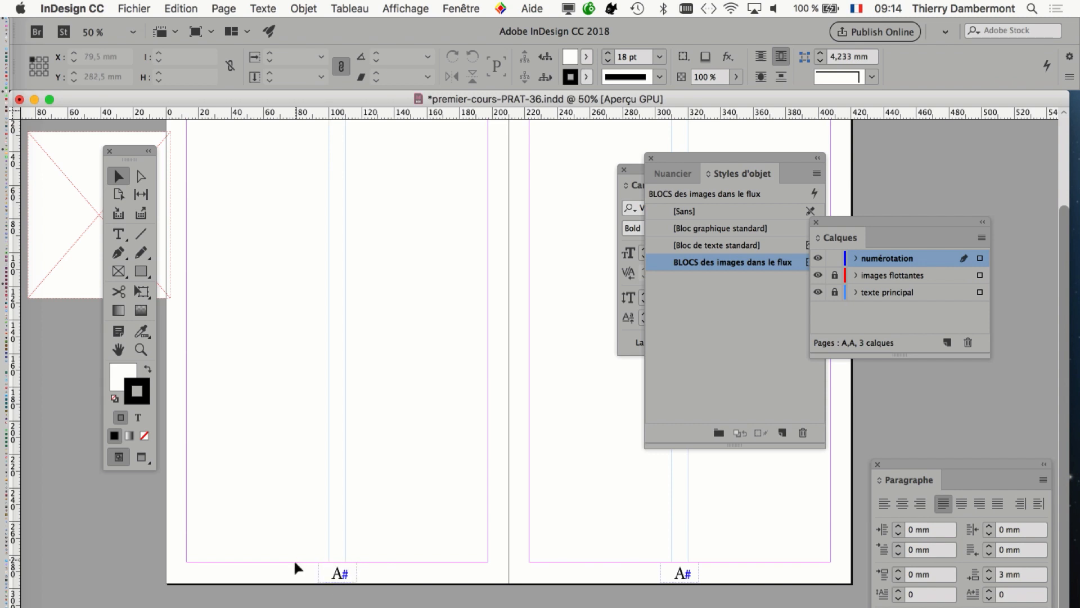
left_click(651, 159)
left_click(816, 222)
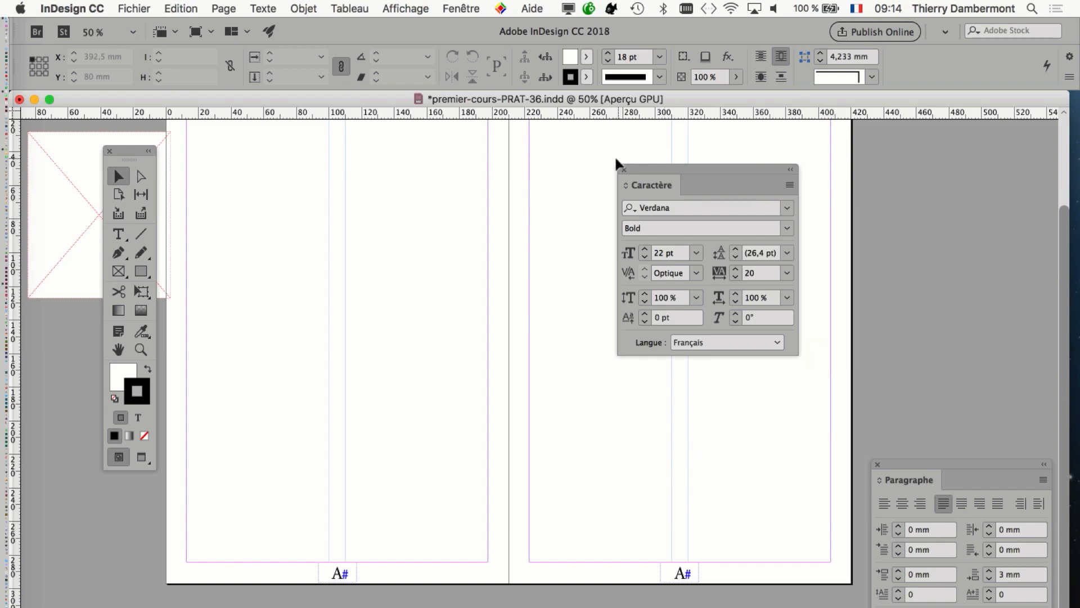
left_click(624, 169)
left_click(878, 464)
Display the Pages panel and place it over the far side of the right master page
left_click(460, 8)
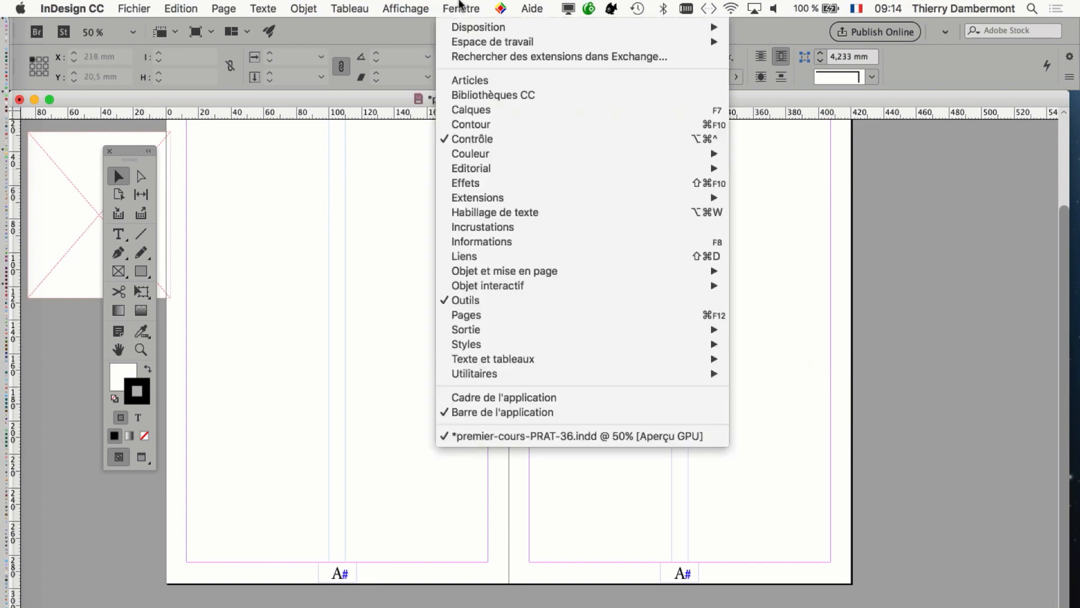
left_click(554, 318)
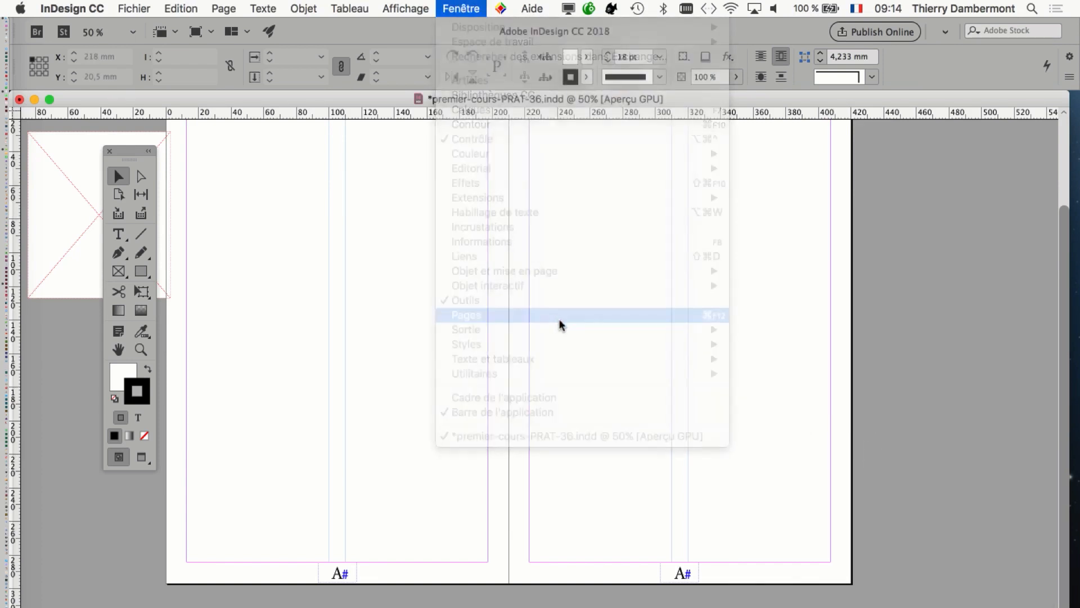
left_click_drag(550, 144, 942, 142)
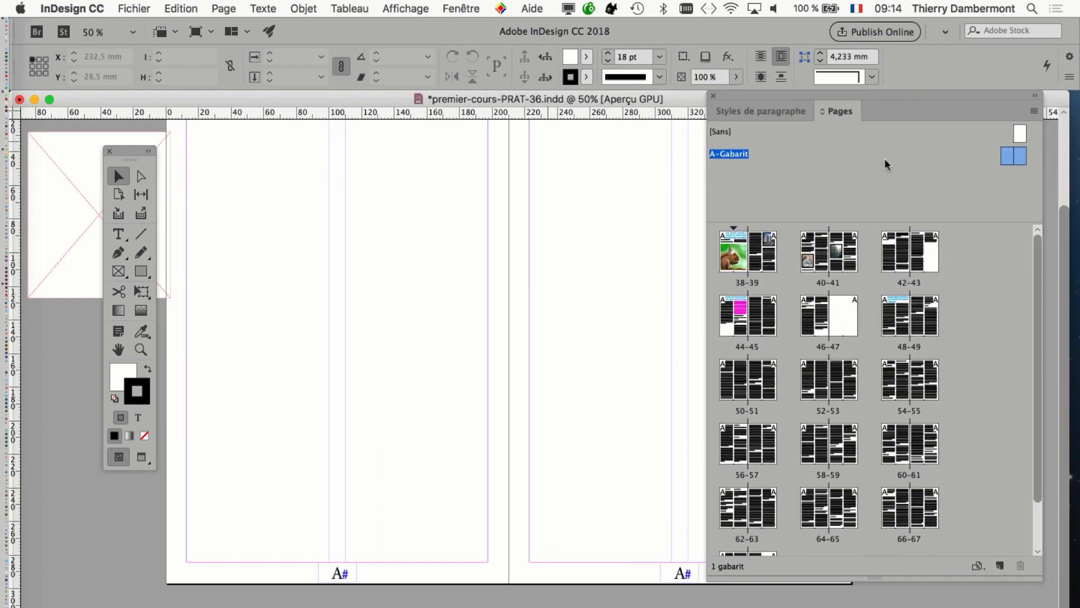
Check the automatic page numbers at the foot of spreads 50-51, 40-41 and 42-43, keeping the Pages panel clear of the layout
left_click_drag(741, 385, 742, 385)
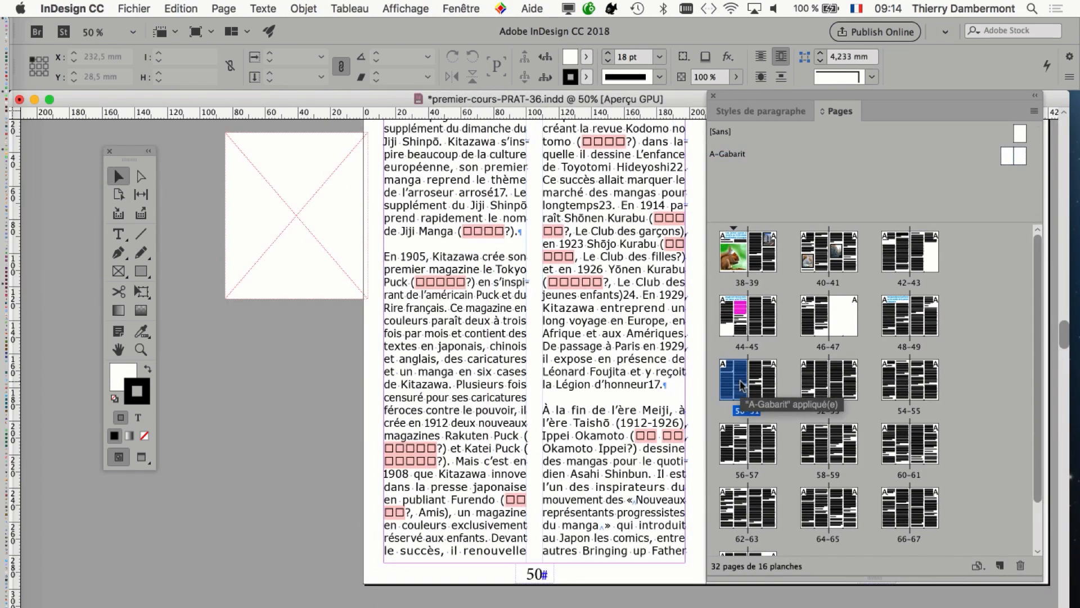
left_click_drag(612, 502, 225, 468)
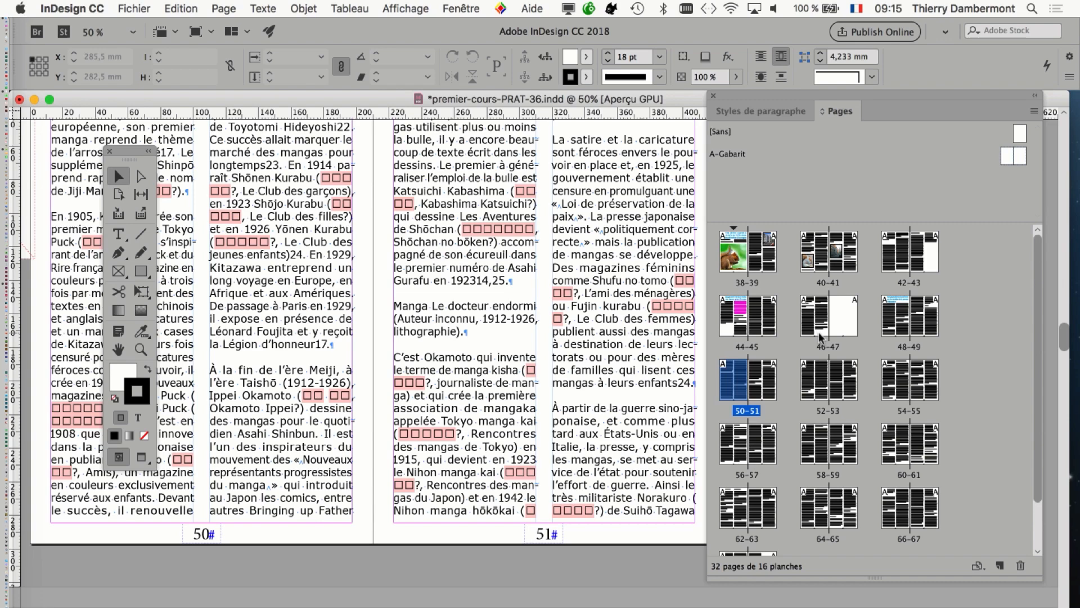
double_click(824, 264)
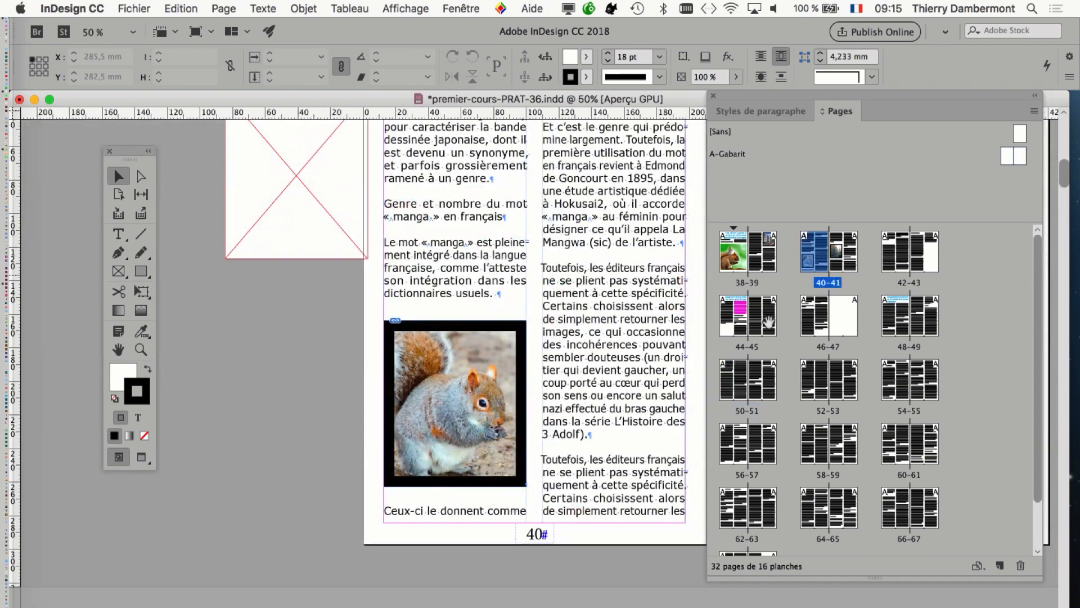
double_click(926, 256)
key("super+minus")
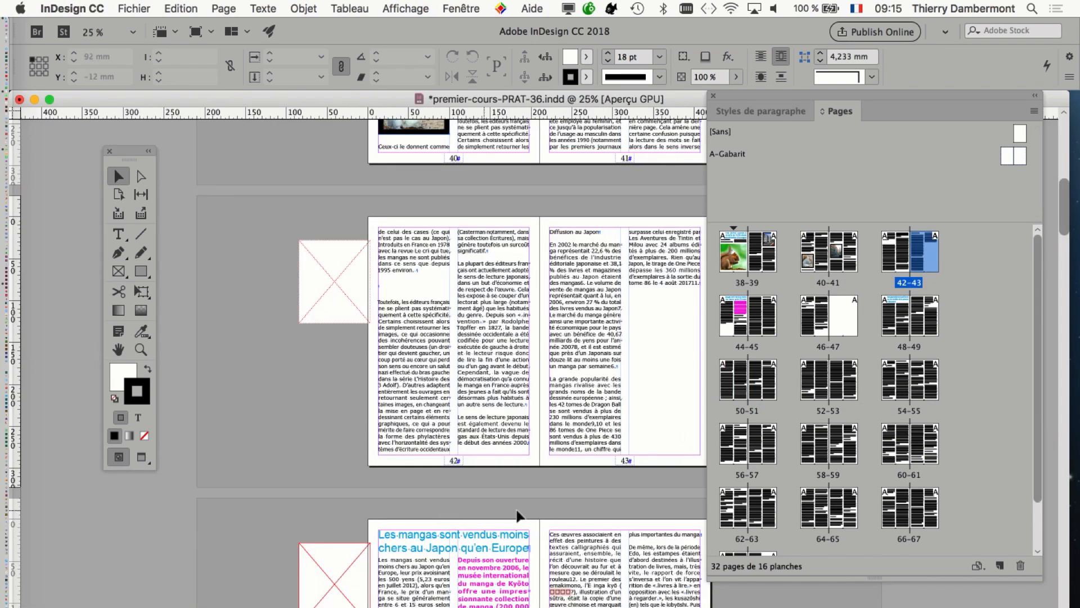
key("super+equal")
left_click_drag(577, 367, 405, 510)
left_click_drag(759, 96, 895, 122)
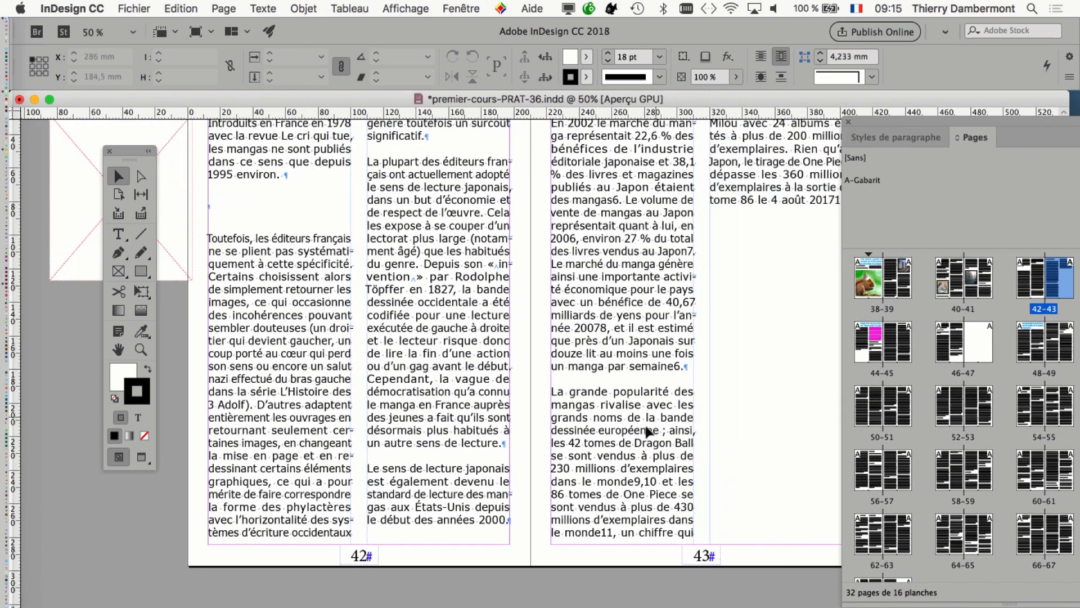